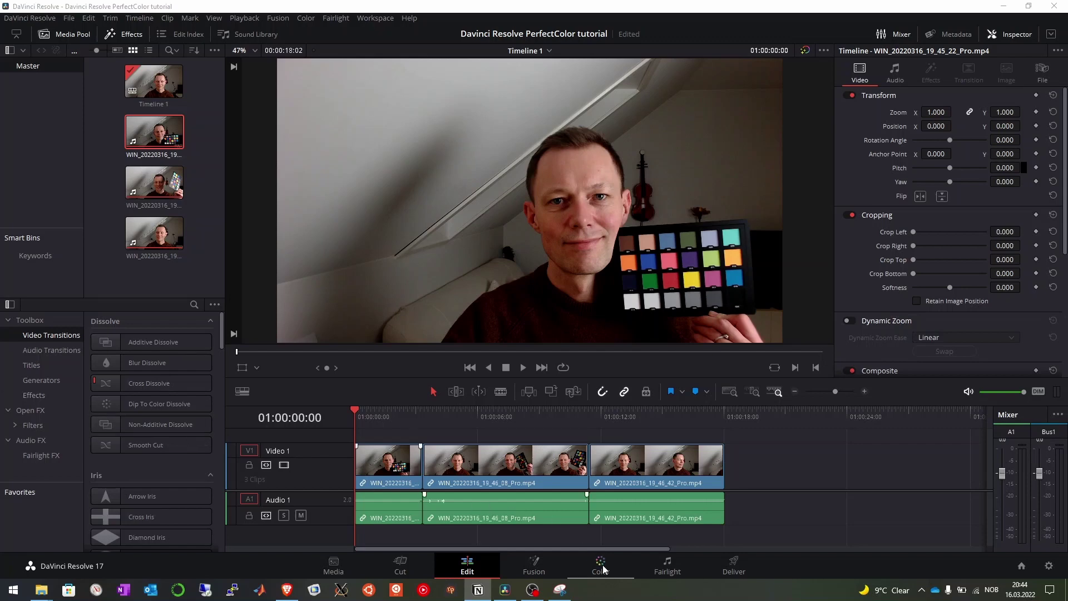
# Open color grading for the first clip and set its Color Match chart to X-Rite ColorChecker Classic
pyautogui.click(600, 567)
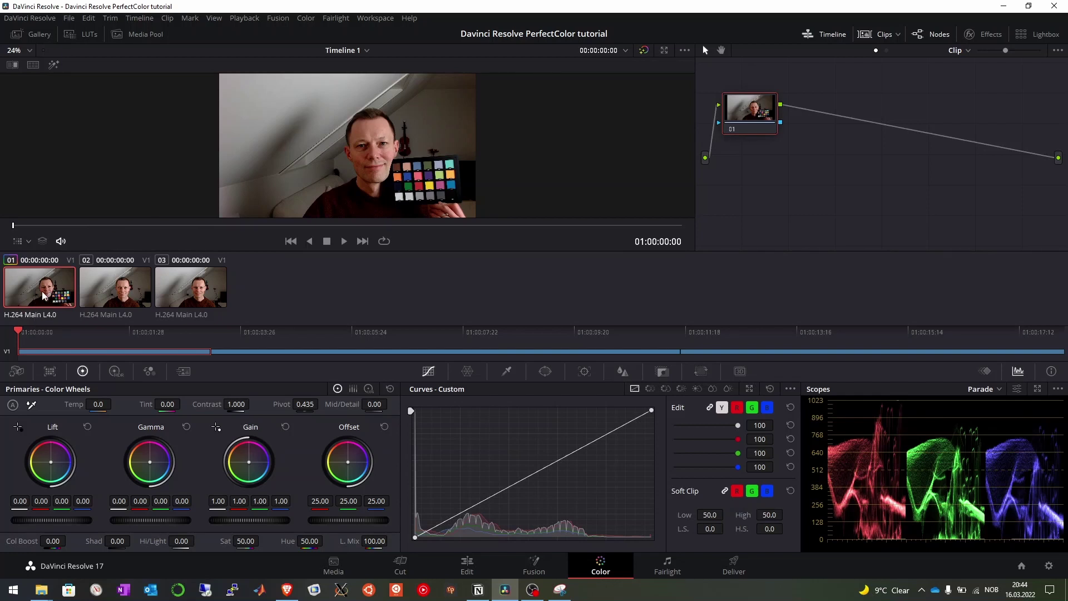
pyautogui.click(50, 371)
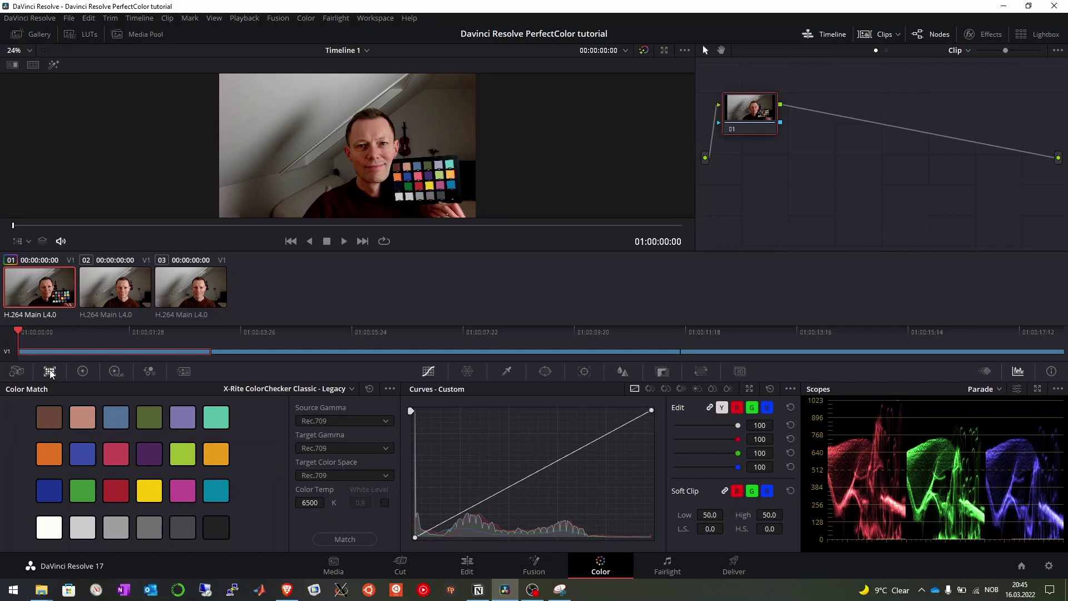
pyautogui.click(322, 393)
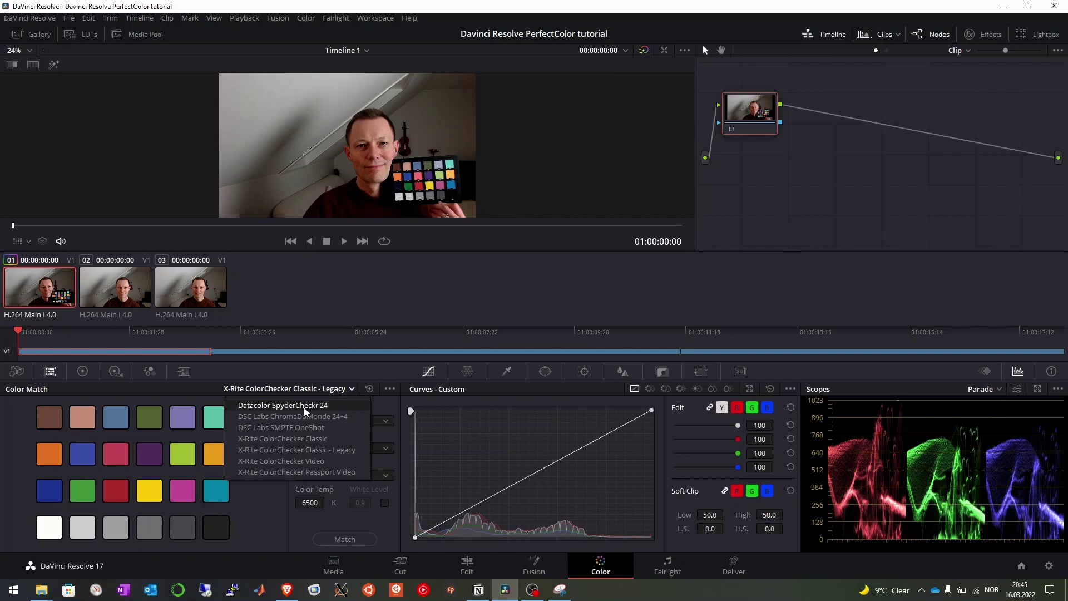
pyautogui.click(310, 439)
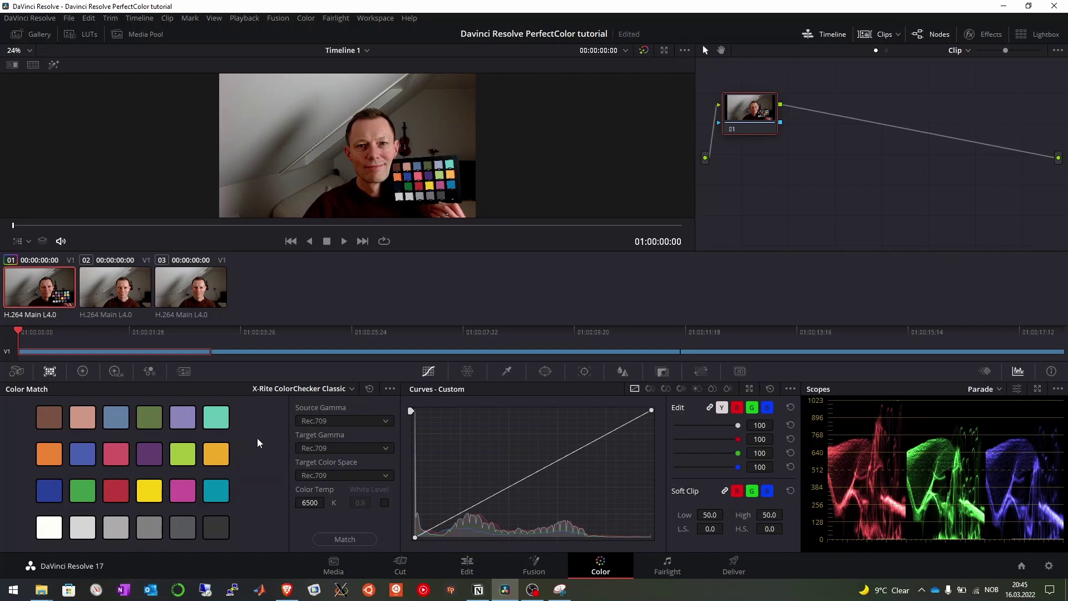
# Show the Color Chart overlay and fit its four corners to the color checker held in the first clip
pyautogui.click(29, 242)
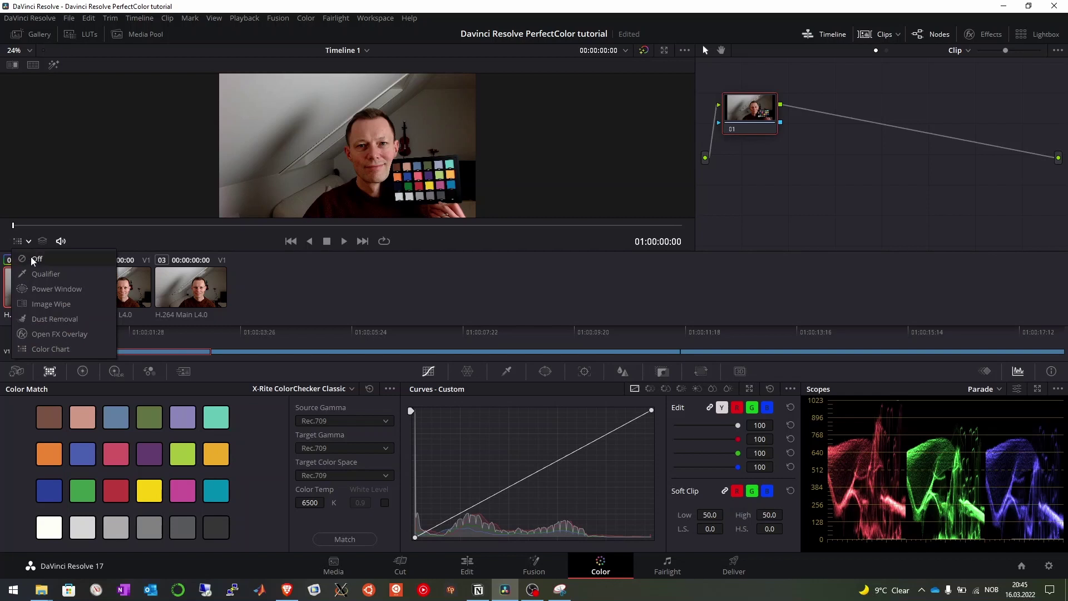
pyautogui.click(49, 349)
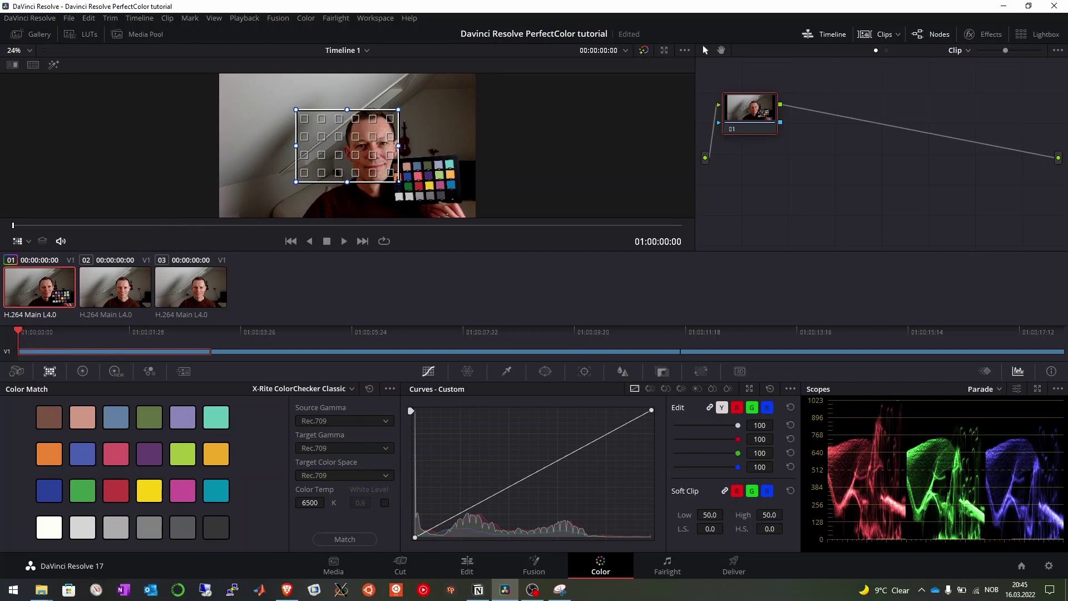
pyautogui.moveTo(398, 182); pyautogui.dragTo(460, 202)
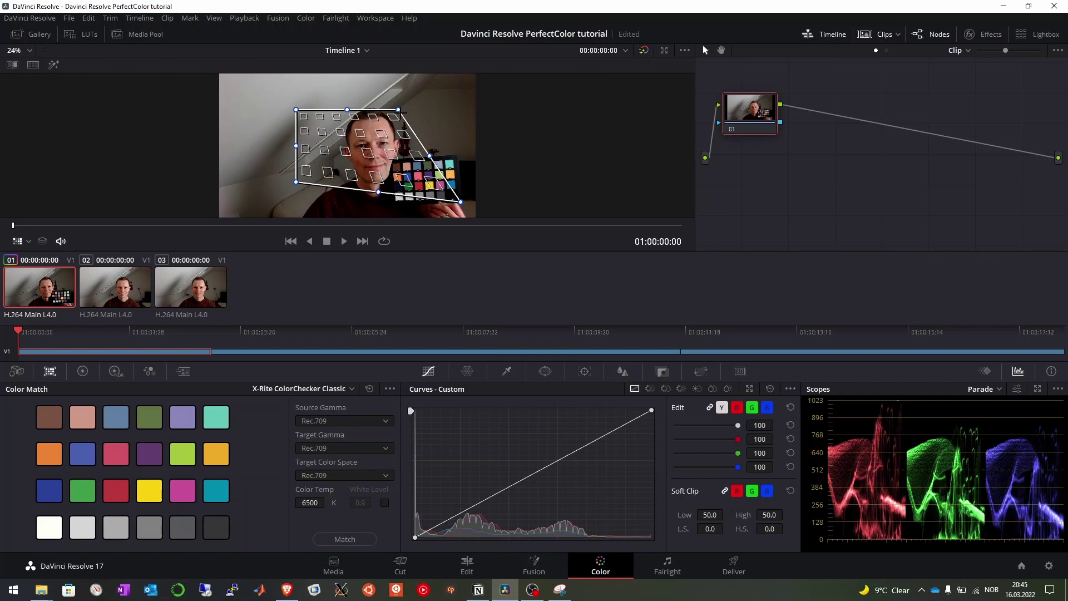
pyautogui.moveTo(398, 109); pyautogui.dragTo(456, 158)
pyautogui.moveTo(297, 110); pyautogui.dragTo(396, 160)
pyautogui.moveTo(296, 181); pyautogui.dragTo(393, 203)
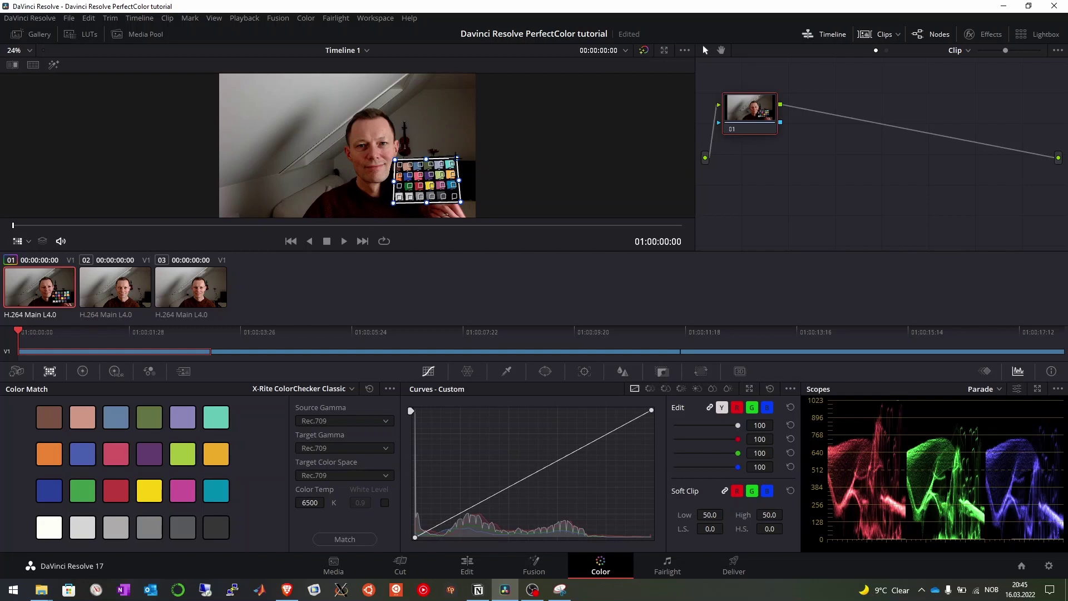
pyautogui.moveTo(392, 203); pyautogui.dragTo(390, 203)
pyautogui.moveTo(456, 158); pyautogui.dragTo(394, 162)
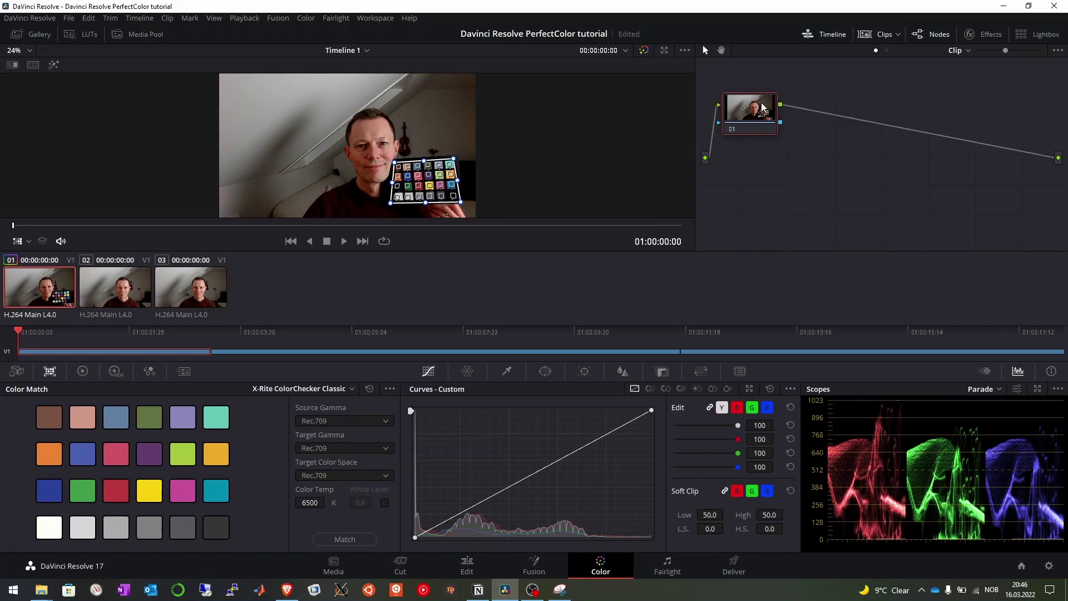
# Try a color match on a new serial node, with the chart grid fitted to the color checker in the first clip
pyautogui.hotkey('alt', 's')
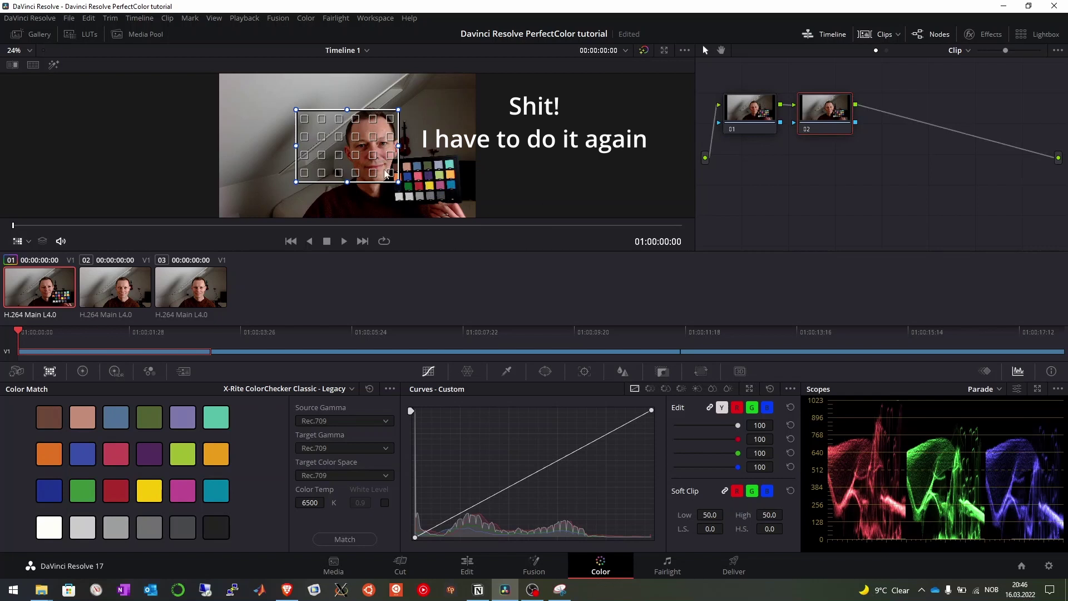
pyautogui.moveTo(397, 181); pyautogui.dragTo(460, 200)
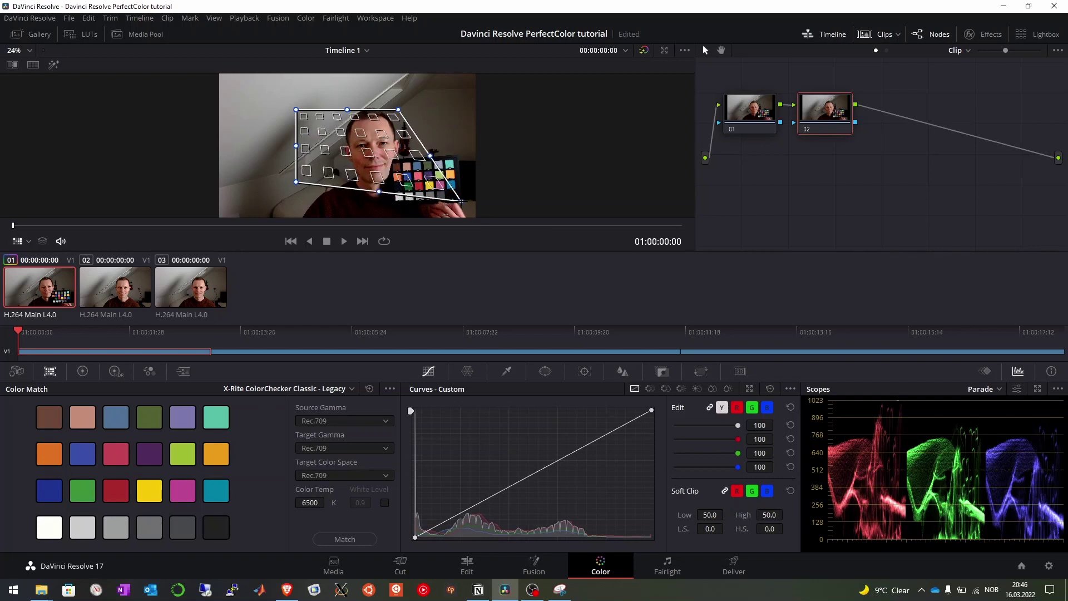
pyautogui.moveTo(398, 109); pyautogui.dragTo(457, 157)
pyautogui.moveTo(296, 109); pyautogui.dragTo(393, 161)
pyautogui.moveTo(296, 182); pyautogui.dragTo(394, 203)
pyautogui.moveTo(392, 160); pyautogui.dragTo(388, 161)
pyautogui.moveTo(456, 155); pyautogui.dragTo(454, 157)
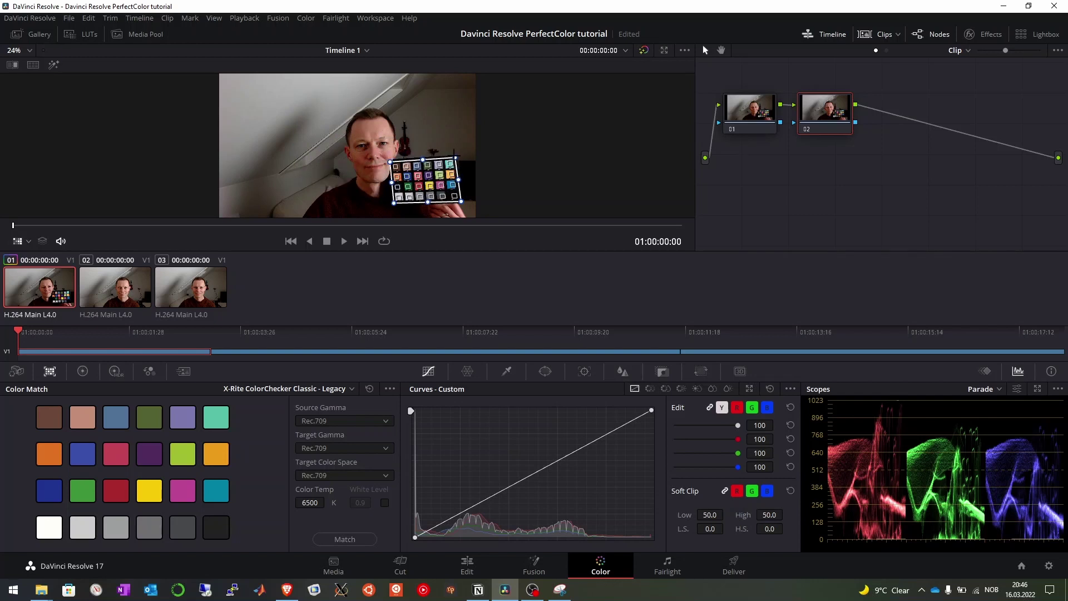
pyautogui.click(348, 540)
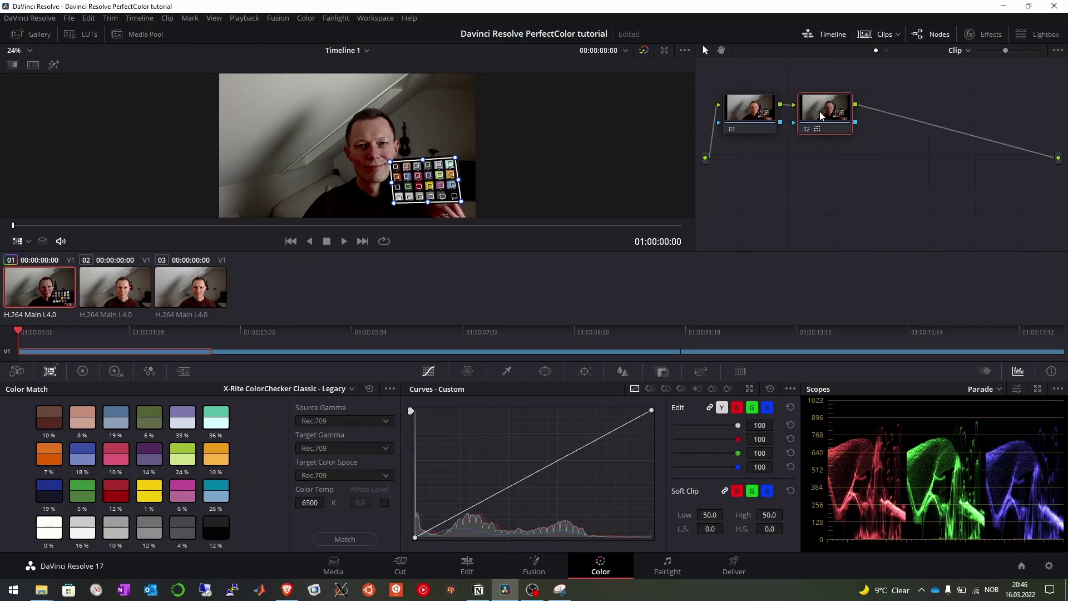
pyautogui.press('Delete')
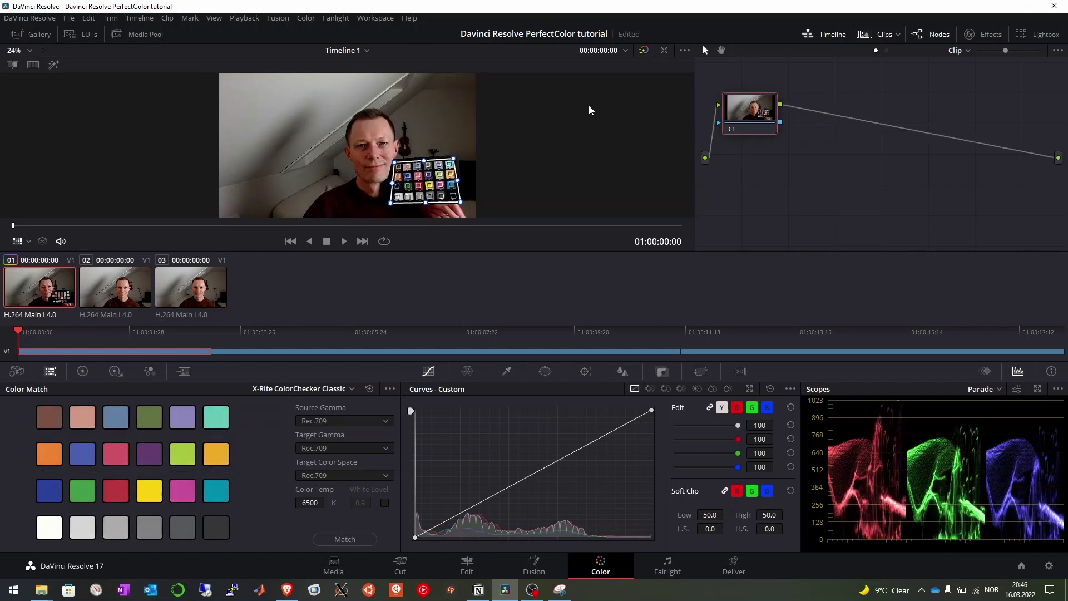
# Turn off the Color Chart overlay in the viewer and return to the Edit page
pyautogui.click(28, 242)
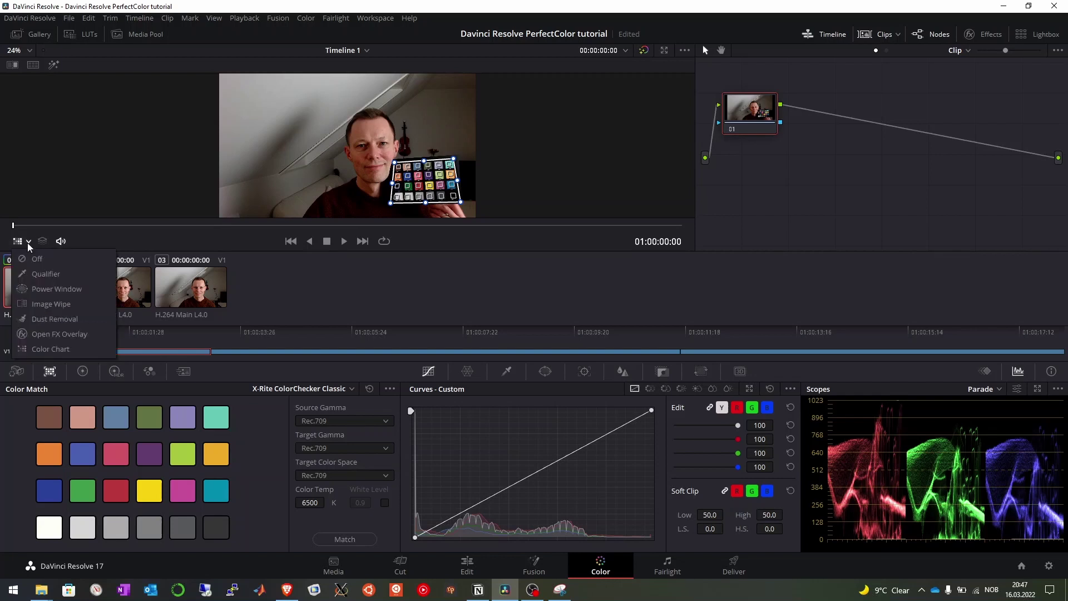
pyautogui.click(40, 258)
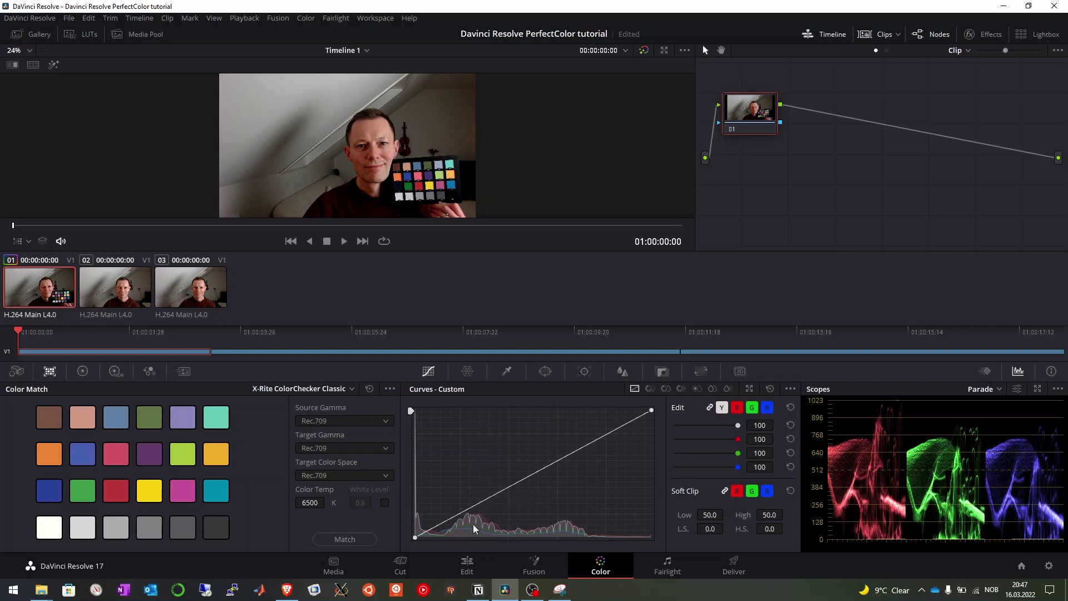
pyautogui.click(471, 572)
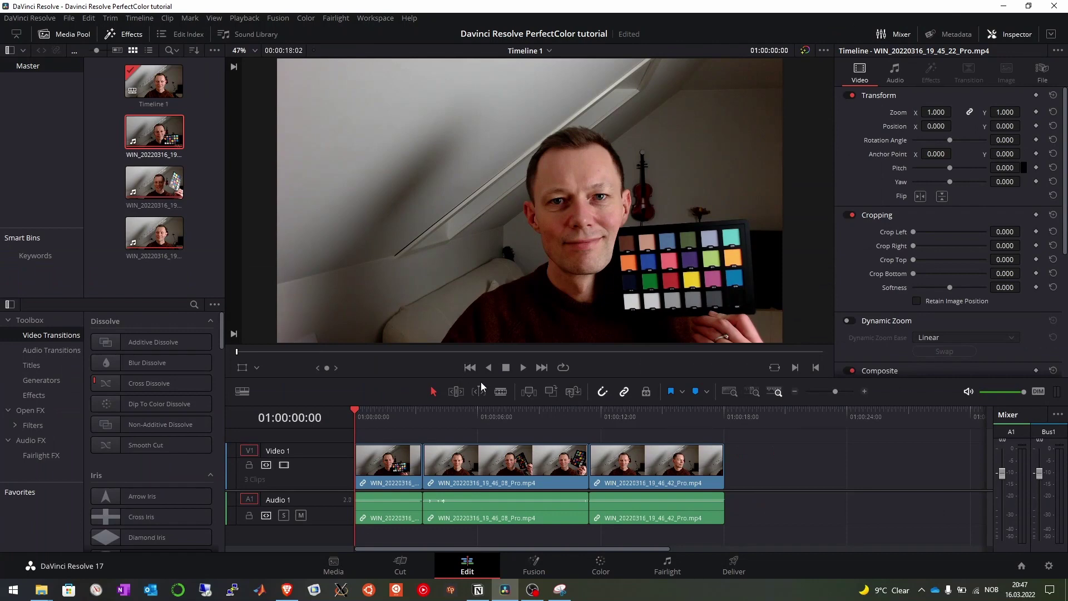
# Switch to Snipping Tool and save the color checker snip as cc.jpg in the PerfectColor folder, replacing the existing file
pyautogui.click(561, 594)
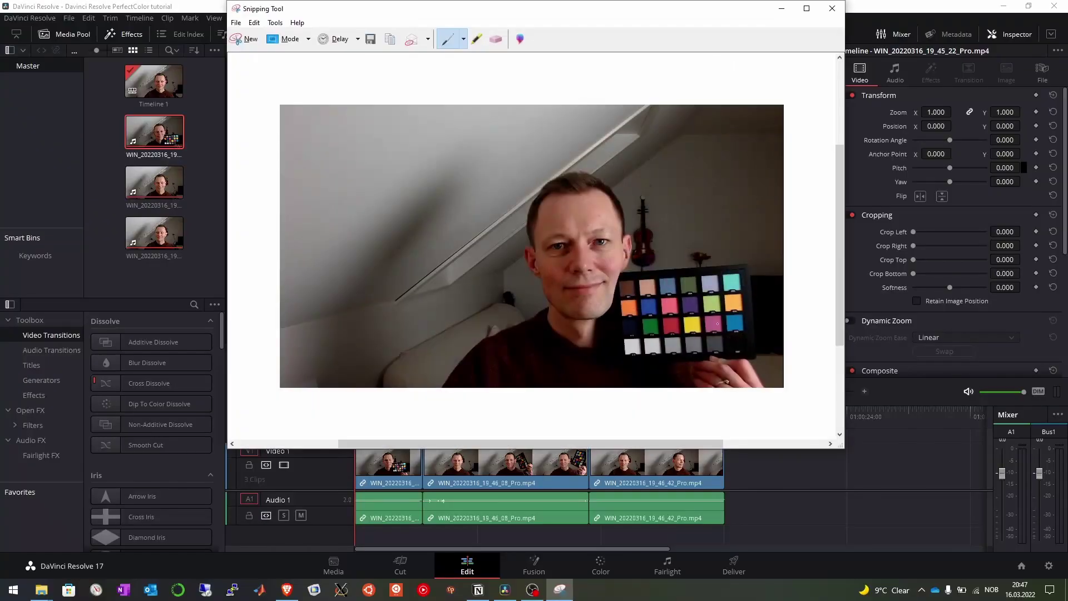
pyautogui.click(236, 22)
pyautogui.click(250, 51)
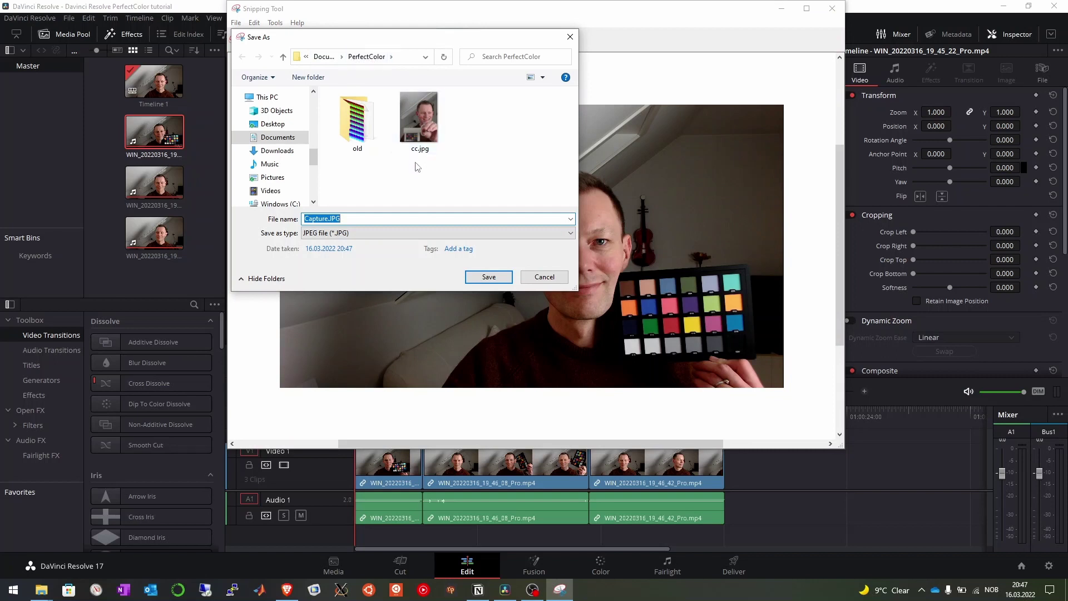
pyautogui.click(429, 133)
pyautogui.click(493, 278)
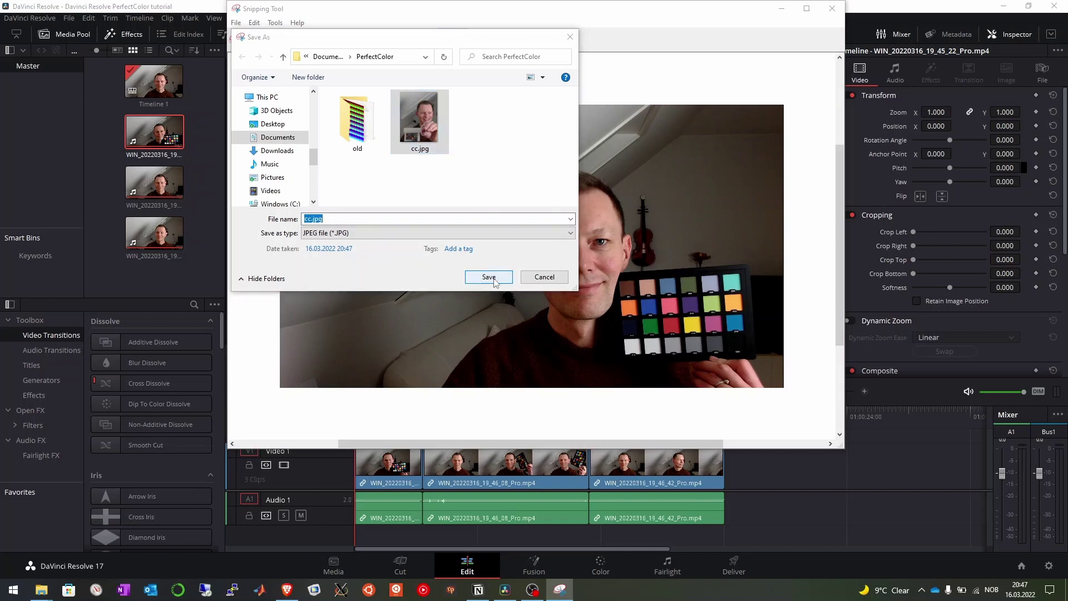
pyautogui.click(561, 295)
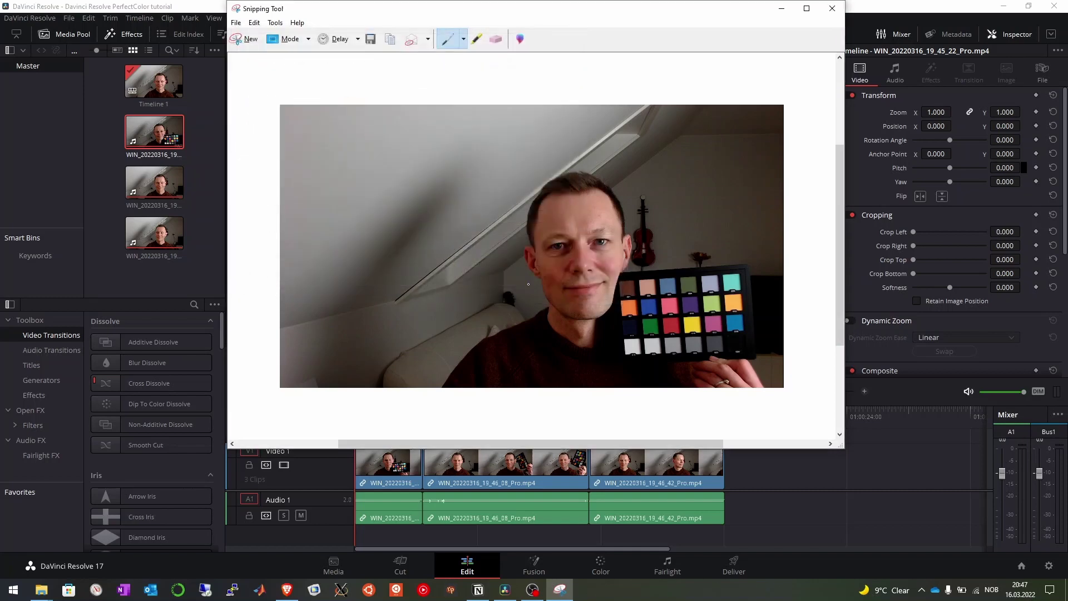
pyautogui.click(783, 9)
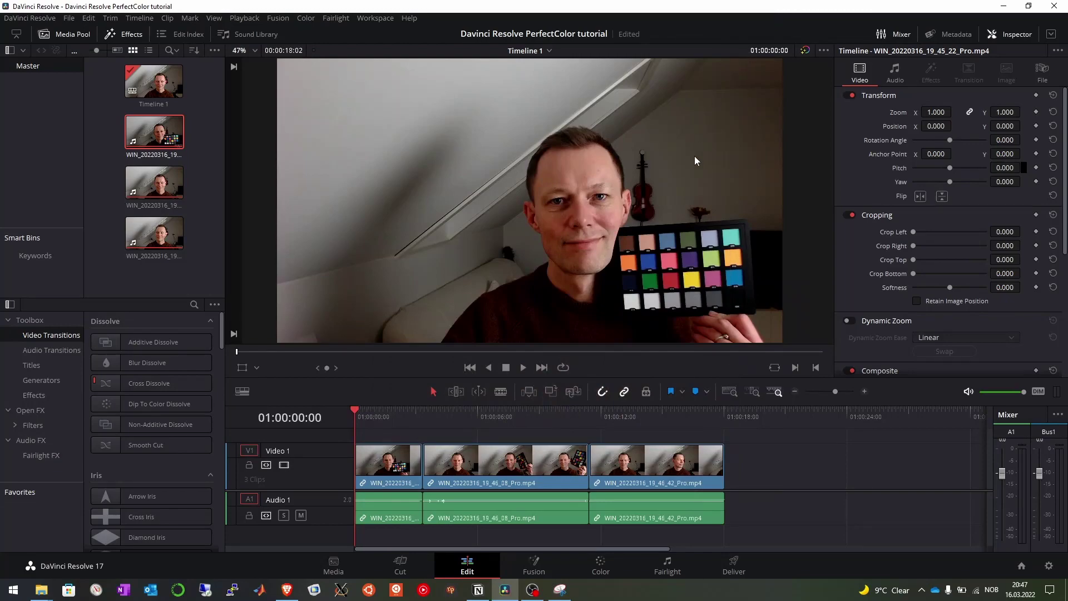
# Launch PerfectColor from the desktop and create the LUTs from file cc.jpg using the ColorChecker clone option
pyautogui.press('super+d')
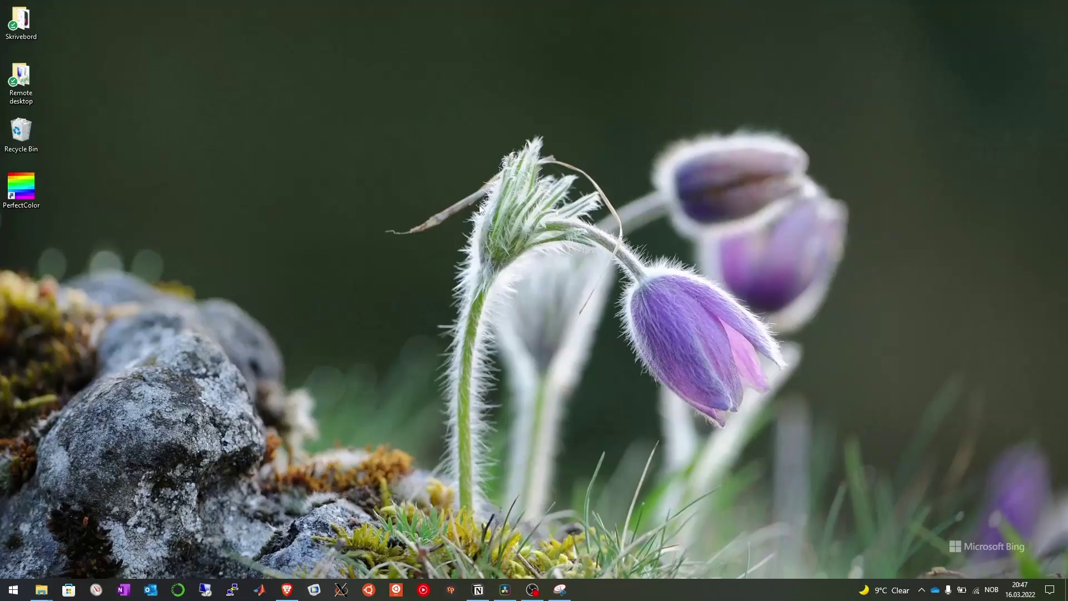
pyautogui.doubleClick(28, 201)
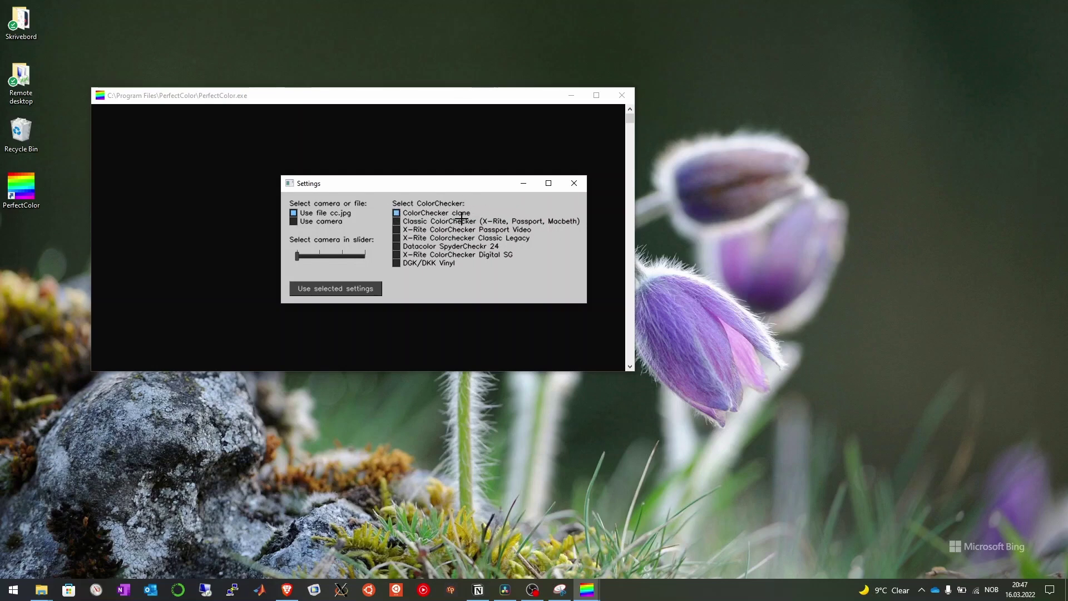
pyautogui.click(396, 221)
pyautogui.click(396, 262)
pyautogui.click(397, 212)
pyautogui.click(329, 288)
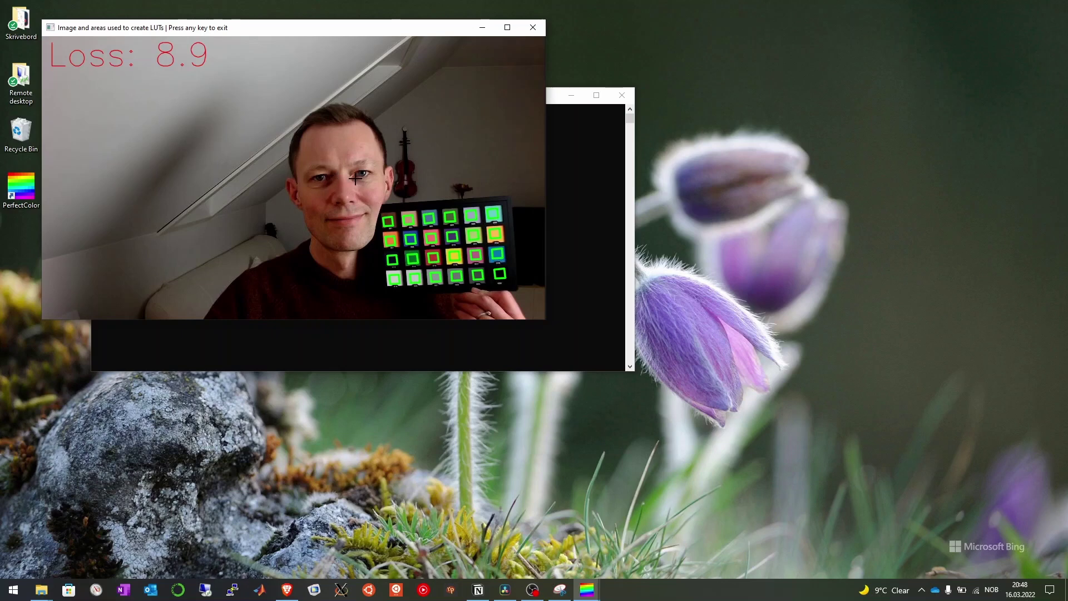
pyautogui.press('space')
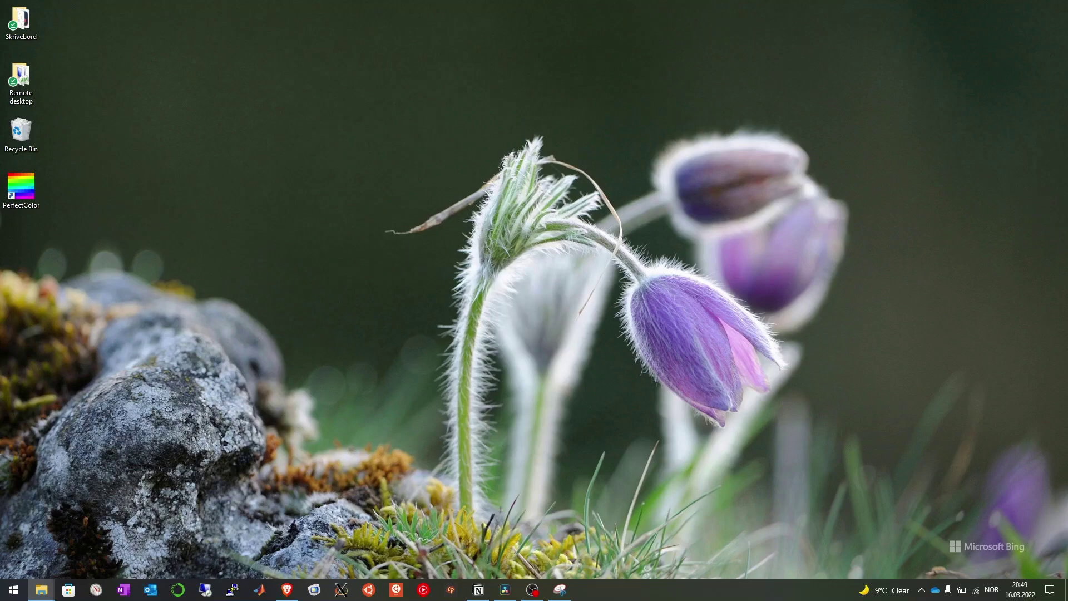
# Switch to File Explorer and examine cc.jpg, cc_LUT.cube and cc_LUT.png in the PerfectColor folder
pyautogui.click(41, 589)
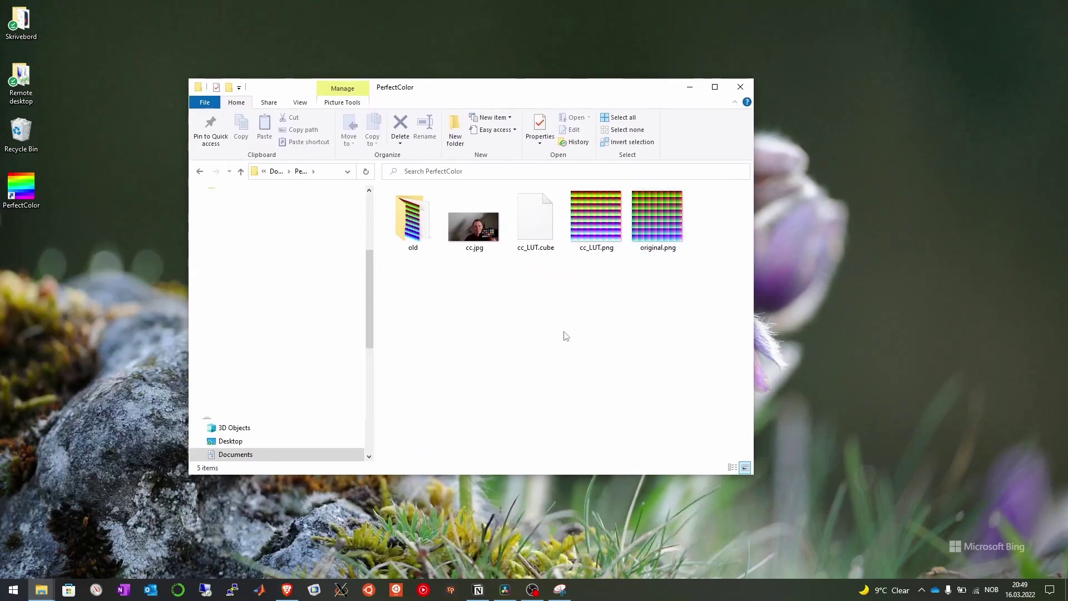
pyautogui.click(480, 244)
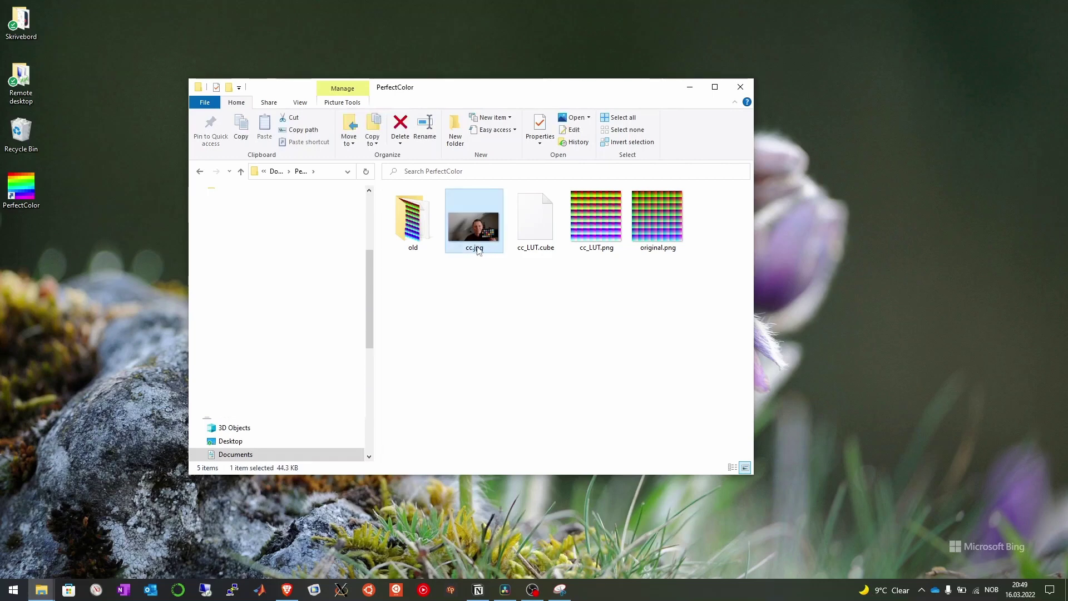
pyautogui.moveTo(477, 243)
pyautogui.click(554, 328)
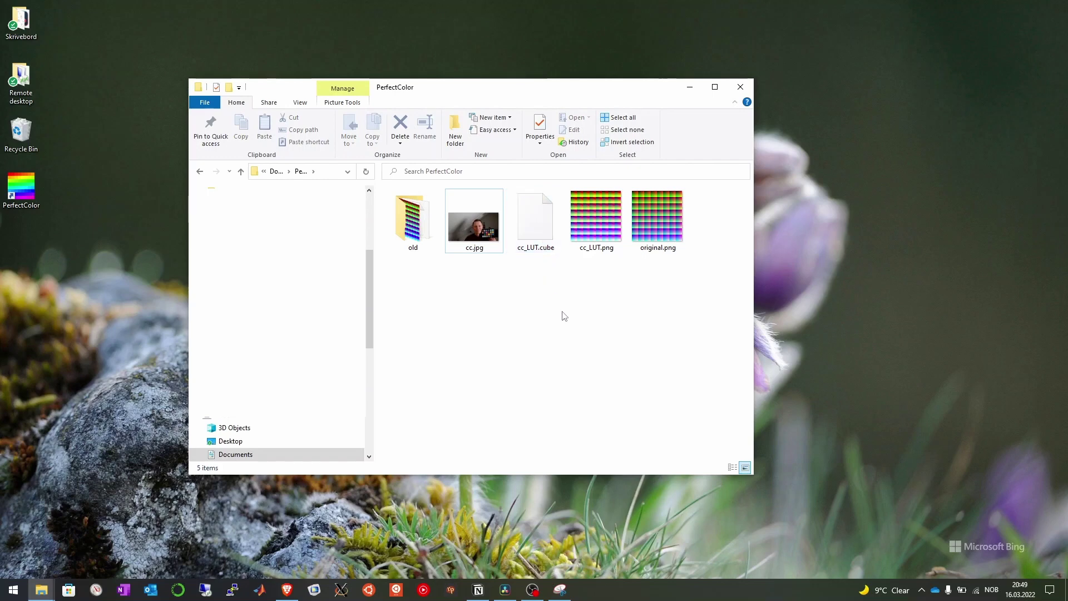
pyautogui.click(544, 225)
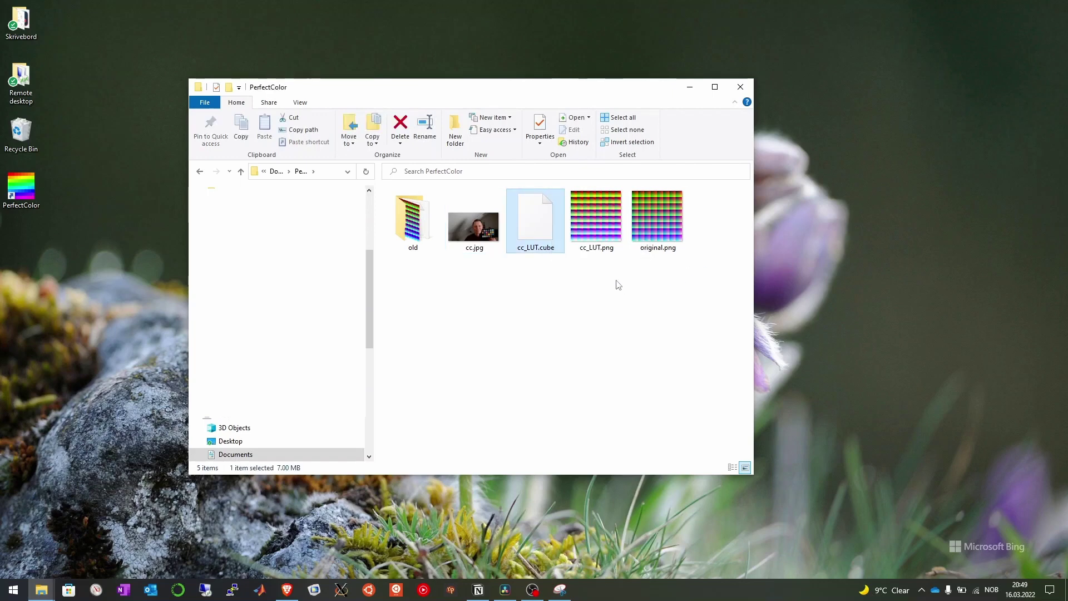
pyautogui.click(615, 235)
pyautogui.click(551, 228)
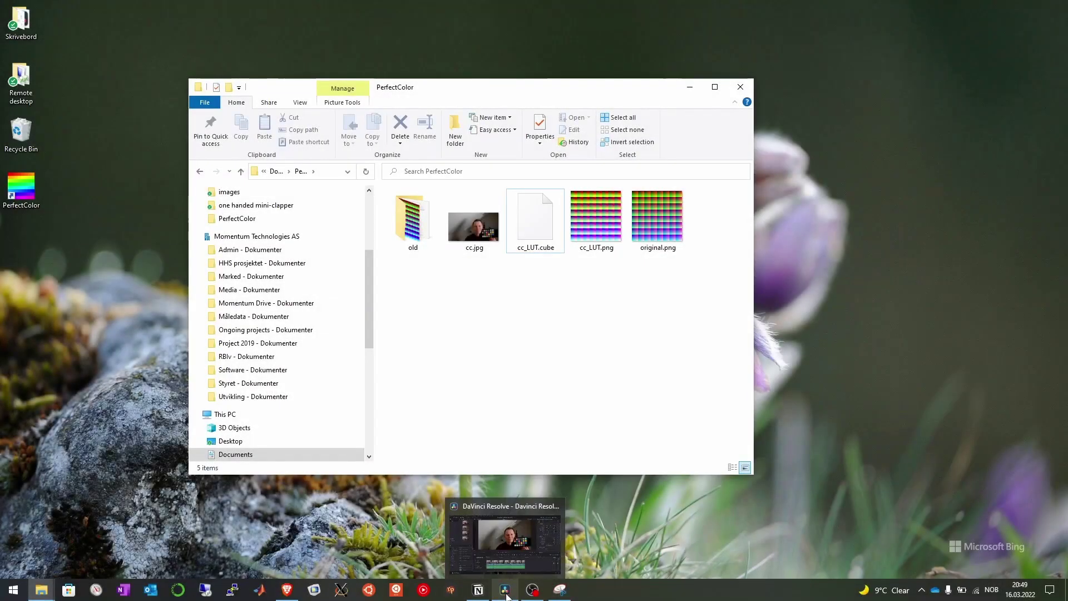
# Switch to DaVinci Resolve, open the Color page and browse the LUT library, ending on the ACES folder
pyautogui.click(505, 590)
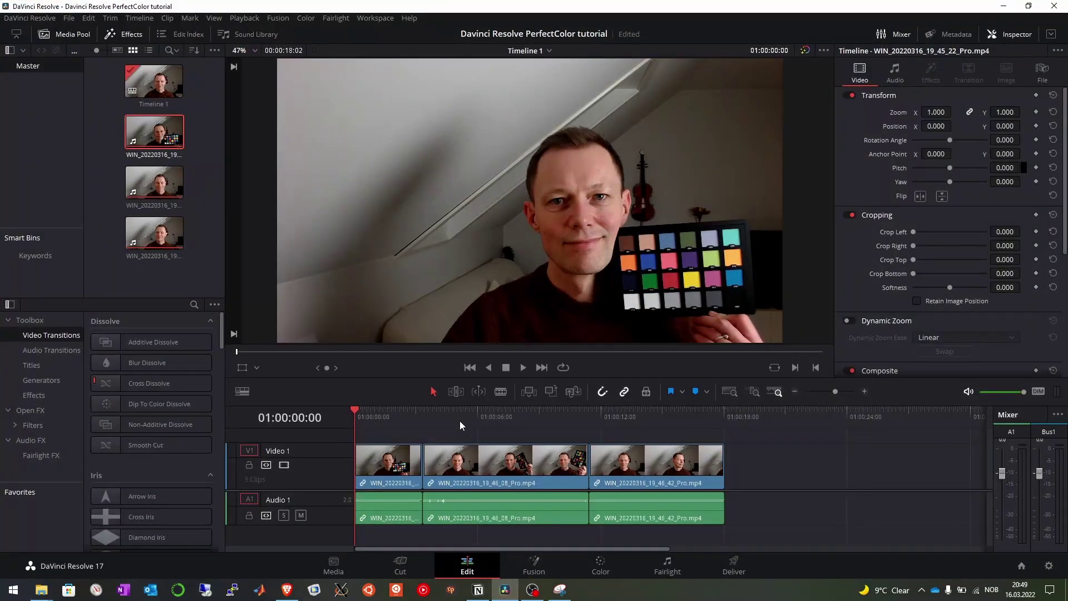
pyautogui.click(599, 573)
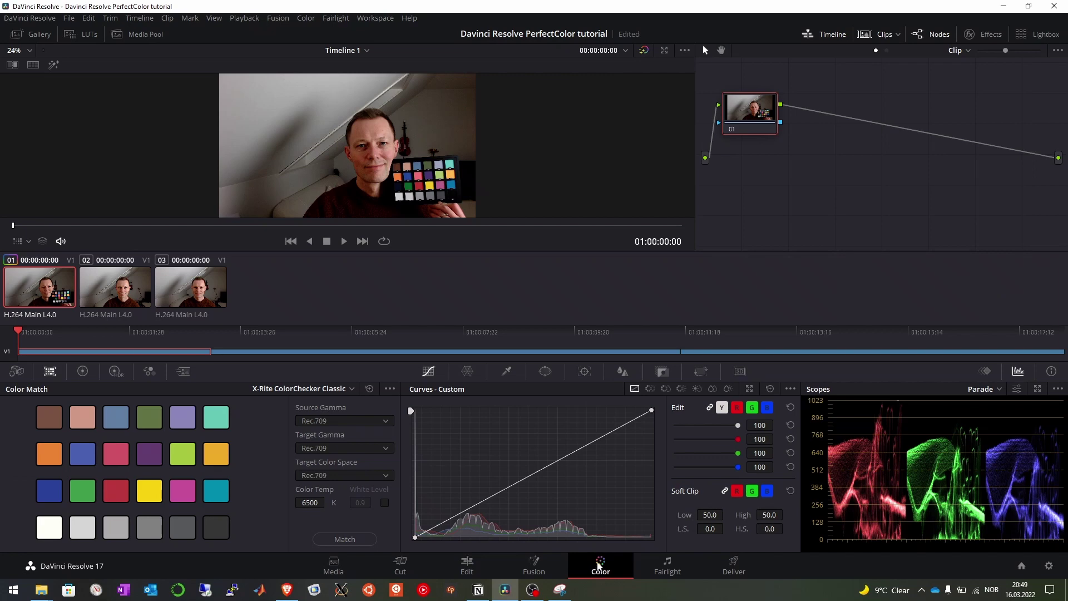
pyautogui.click(73, 37)
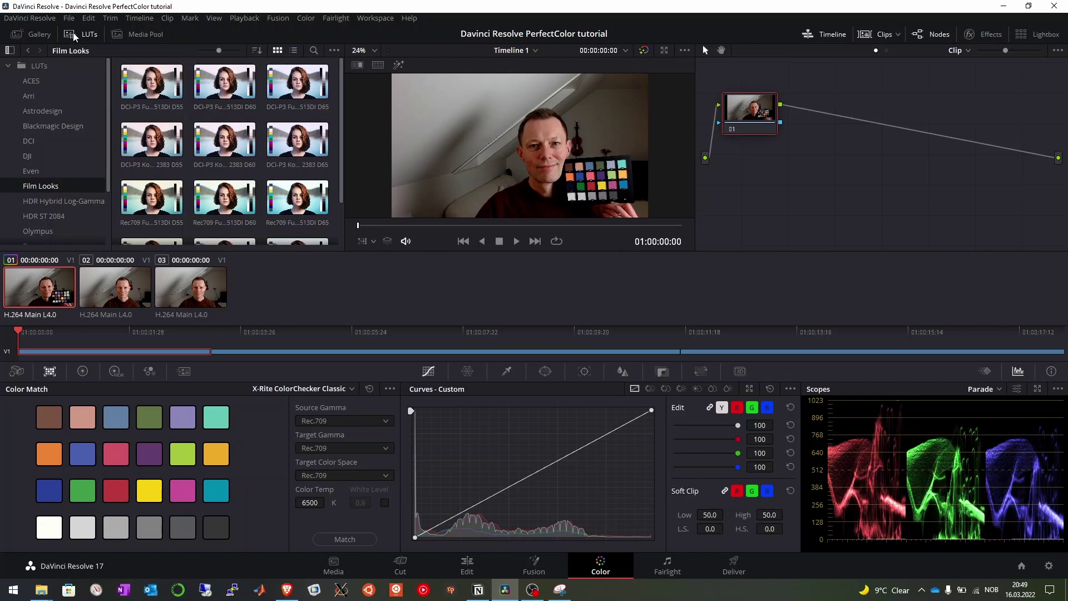
pyautogui.click(34, 81)
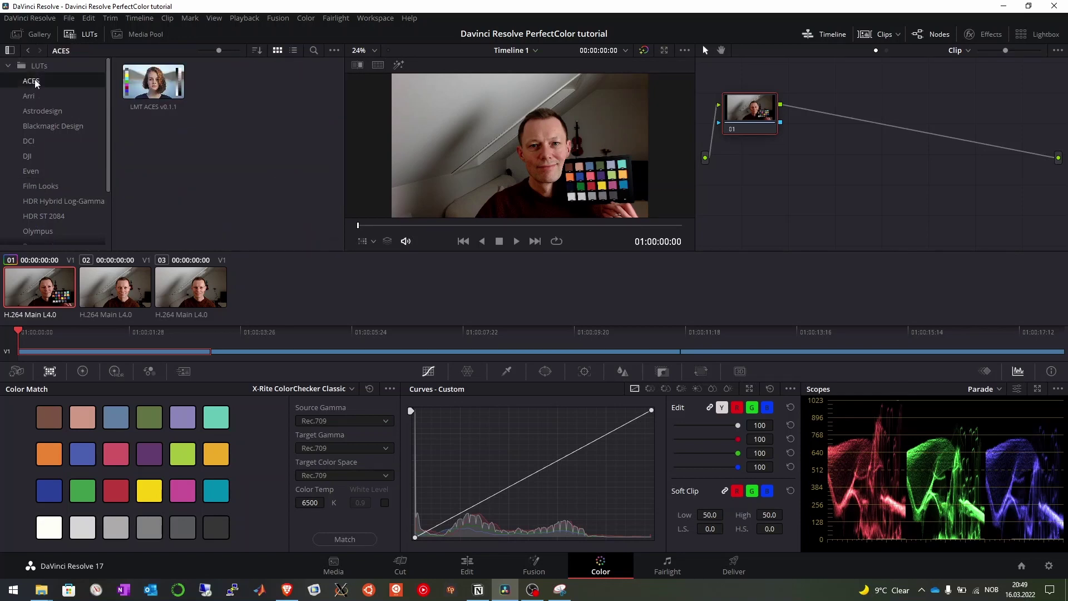
pyautogui.click(32, 97)
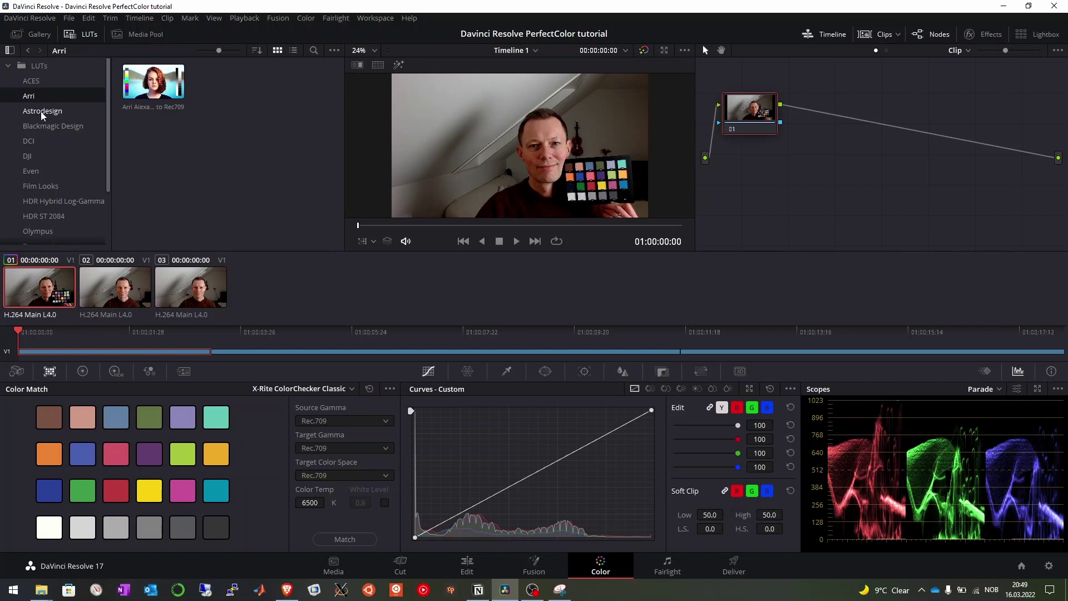
pyautogui.click(41, 112)
pyautogui.click(32, 83)
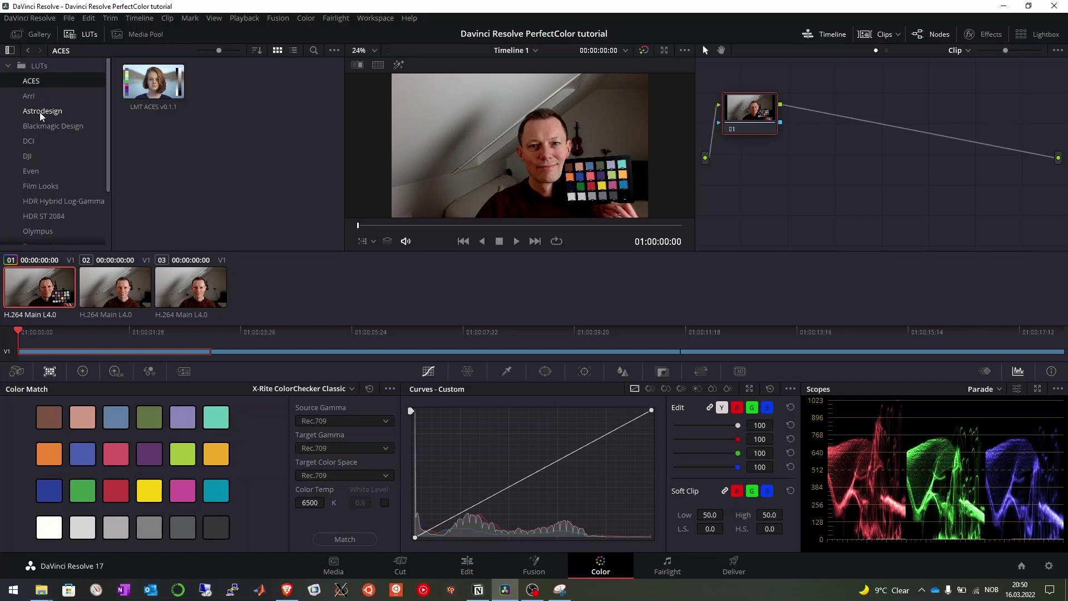
# Show the ACES folder's file location and go through the parent LUT folder to the custom subfolder containing cc_tuts.cube
pyautogui.rightClick(34, 83)
pyautogui.click(58, 101)
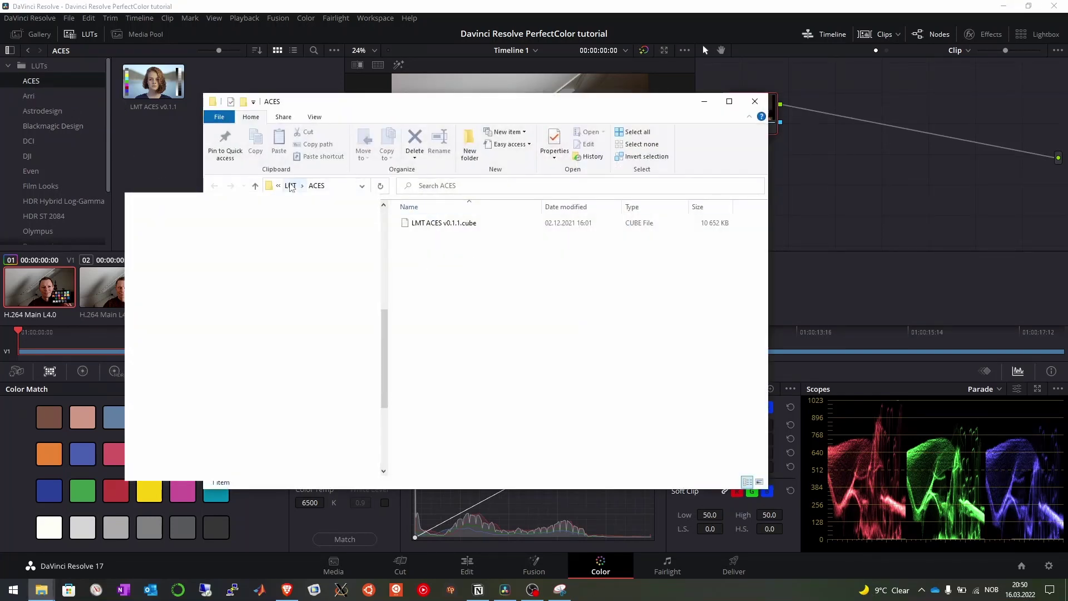
pyautogui.click(291, 186)
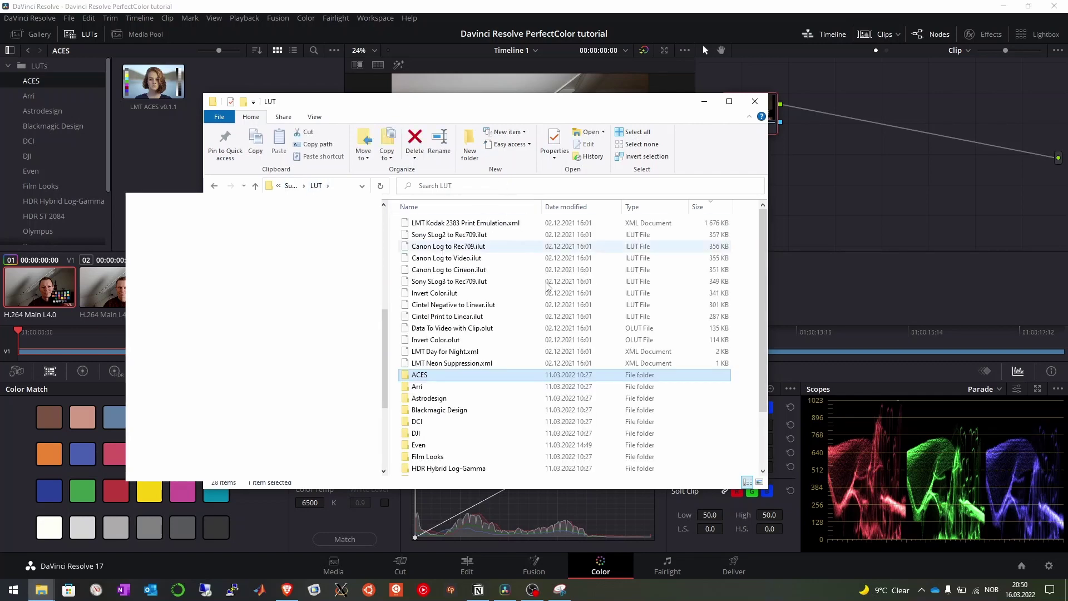
pyautogui.scroll(-2, 638, 342)
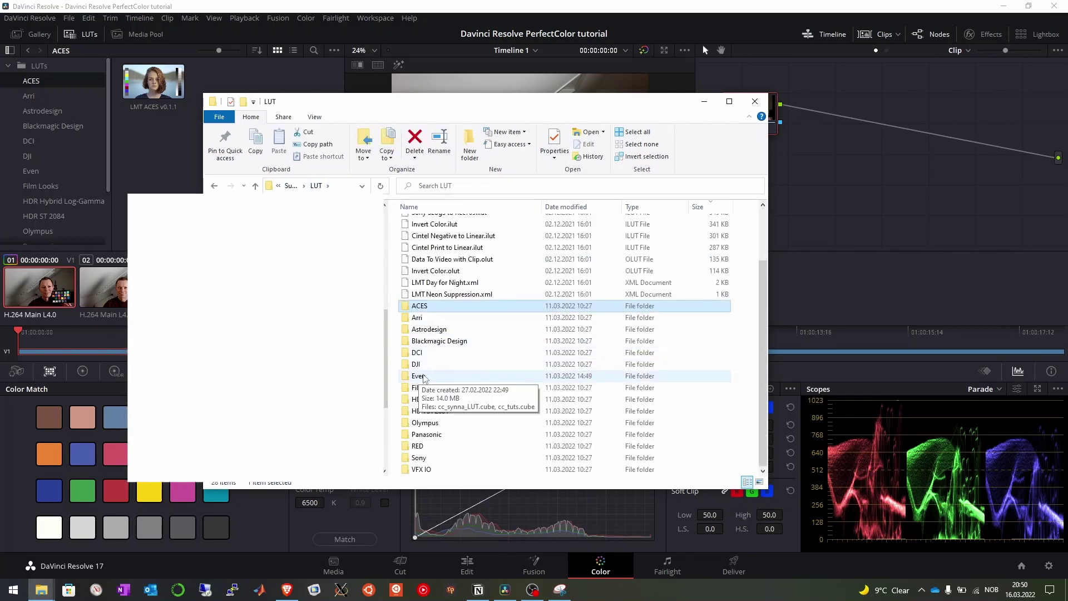
pyautogui.doubleClick(423, 376)
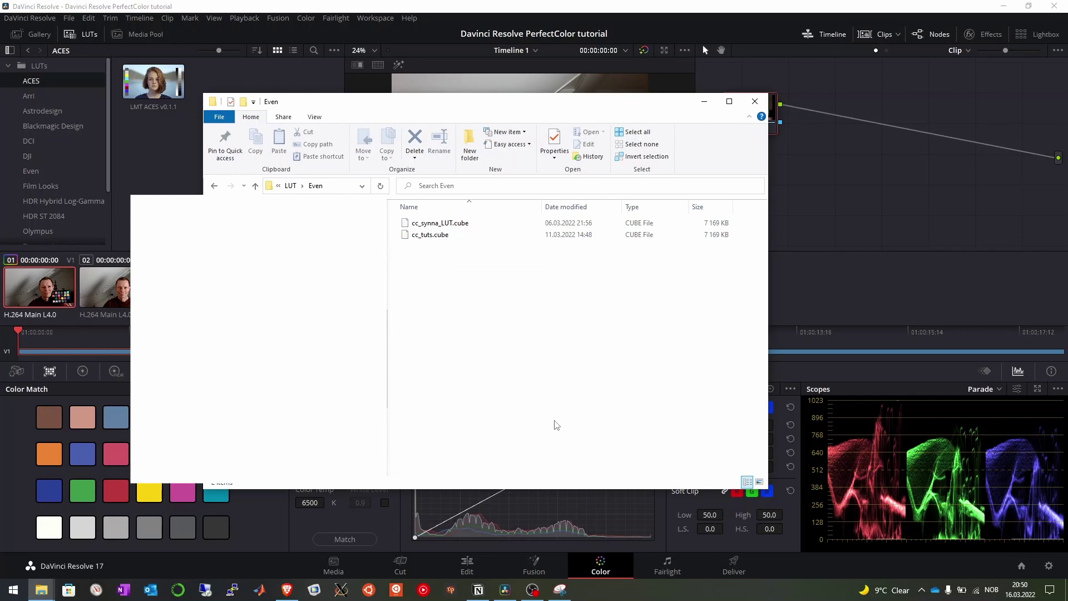
# Copy cc_LUT.cube from the PerfectColor folder into the custom LUT subfolder that contains cc_tuts.cube
pyautogui.moveTo(42, 588)
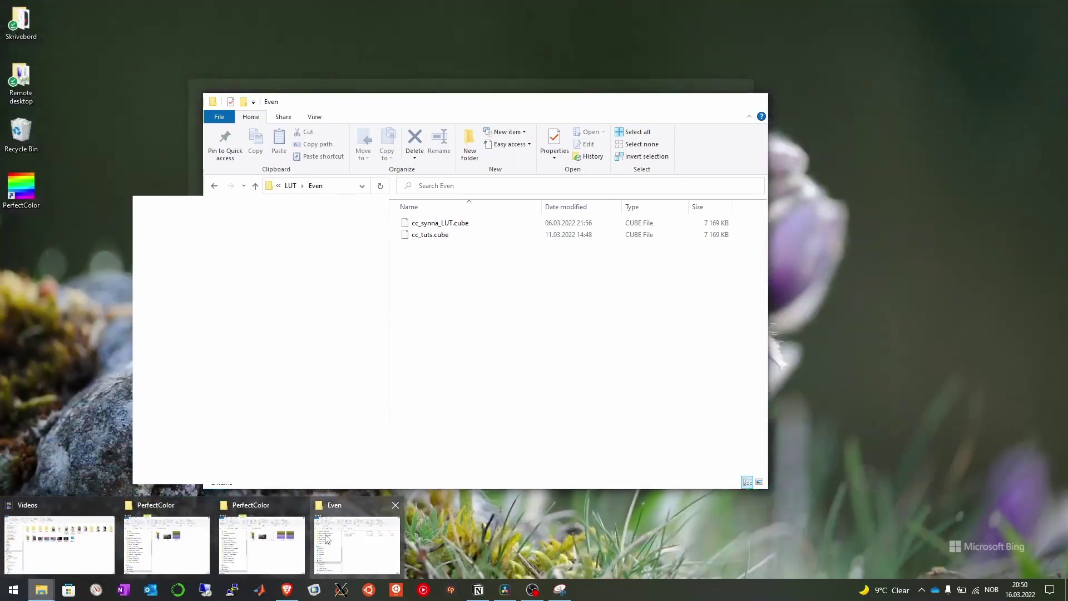
pyautogui.click(286, 540)
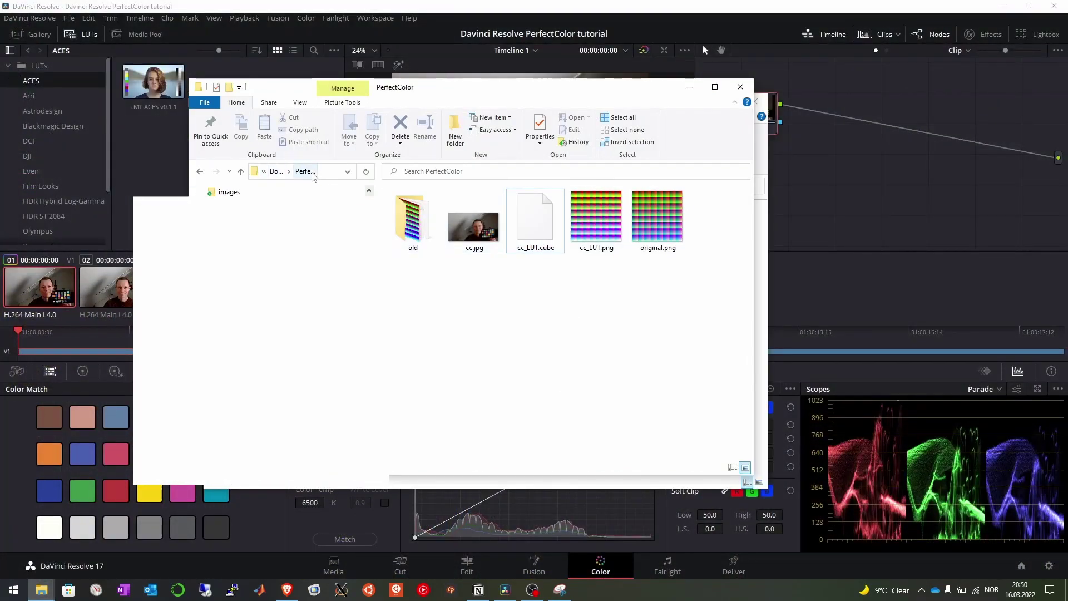
pyautogui.click(558, 236)
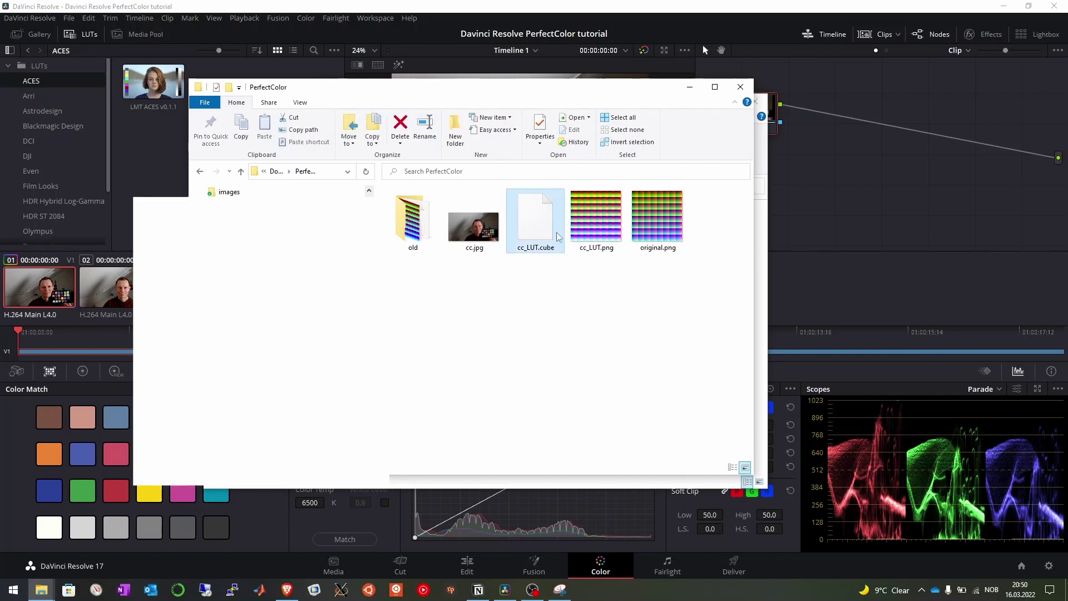
pyautogui.moveTo(565, 92); pyautogui.dragTo(548, 273)
pyautogui.click(553, 110)
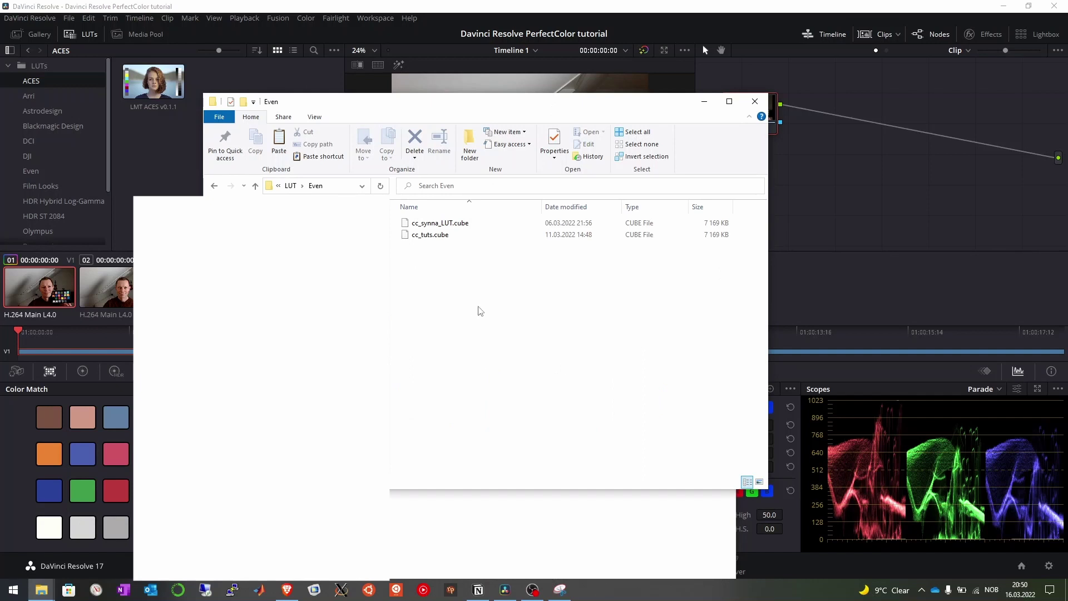
pyautogui.hotkey('ctrl', 'v')
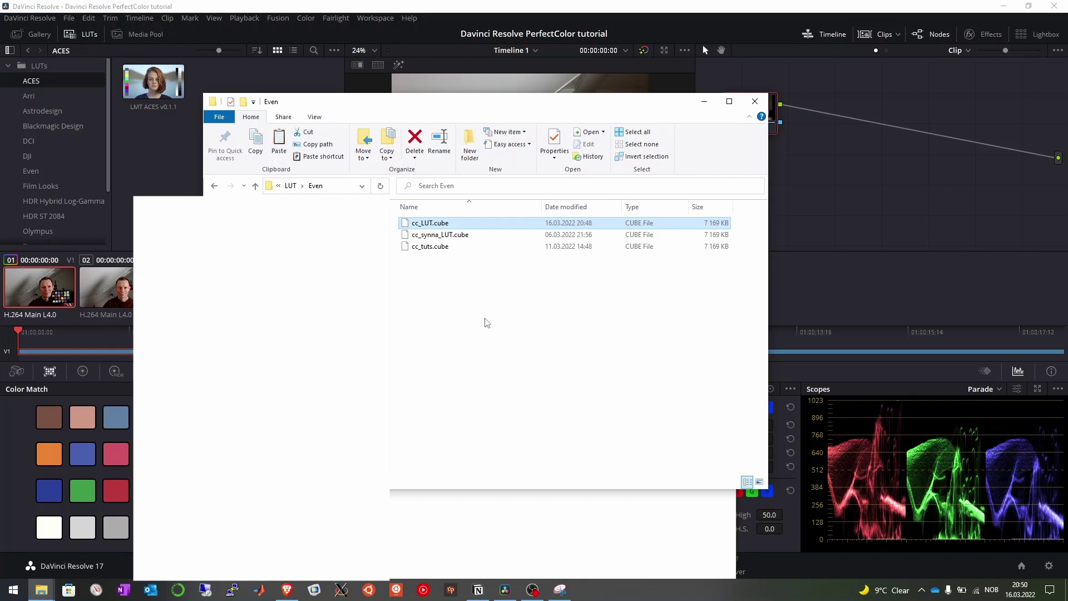
# Return to DaVinci Resolve, refresh the custom LUT folder in the LUT library and select node 01
pyautogui.click(433, 9)
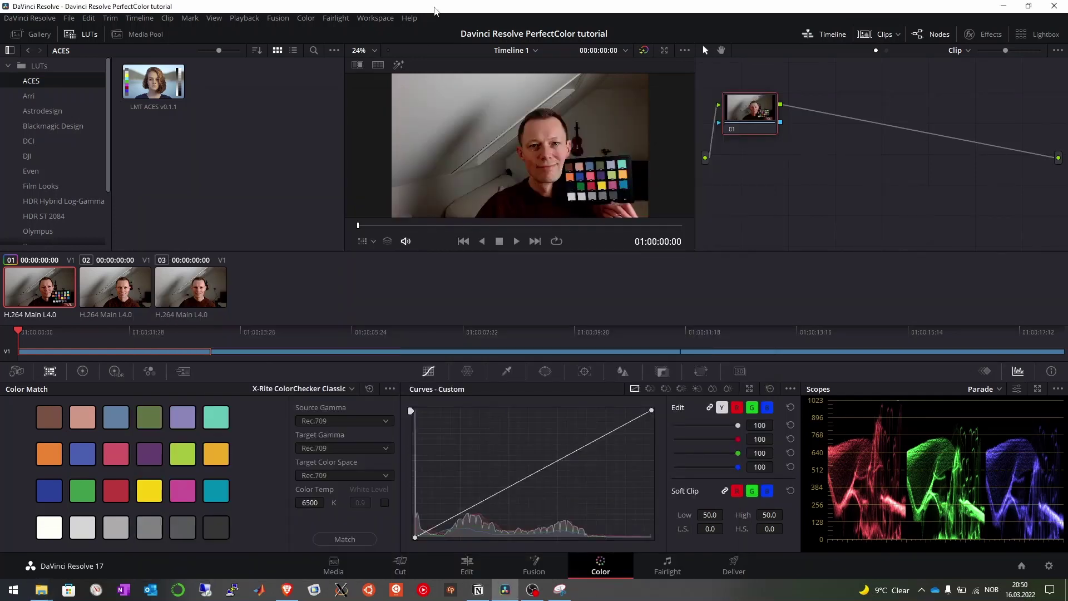
pyautogui.click(30, 172)
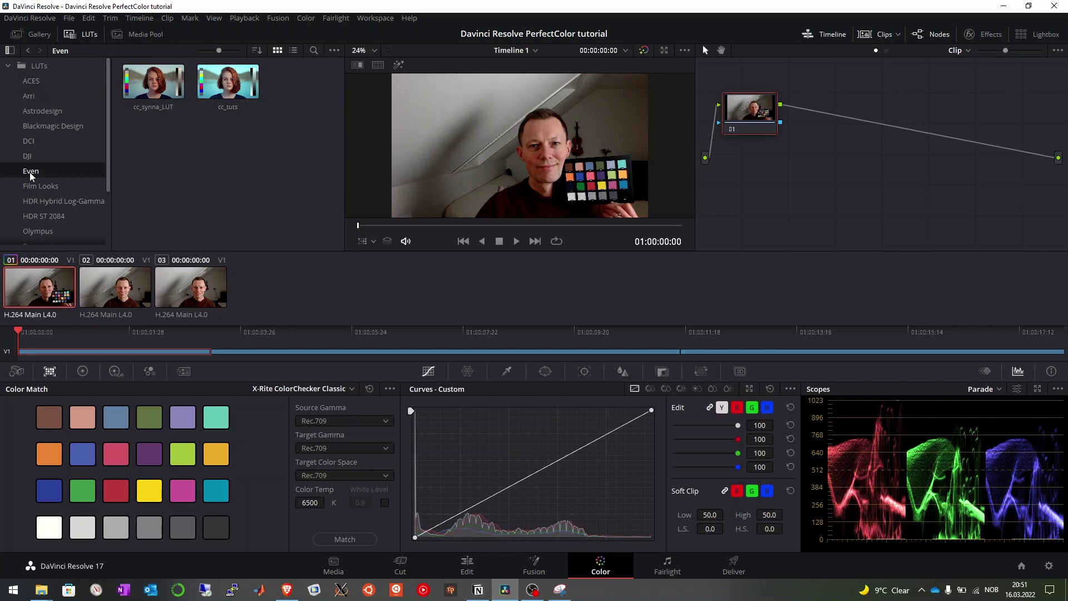
pyautogui.rightClick(31, 174)
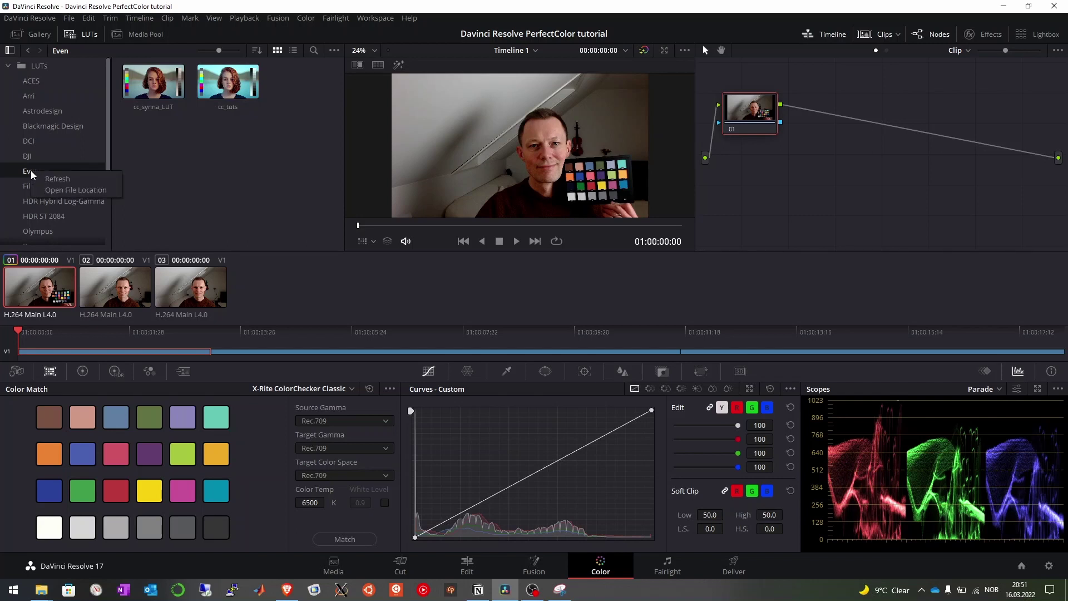
pyautogui.click(49, 178)
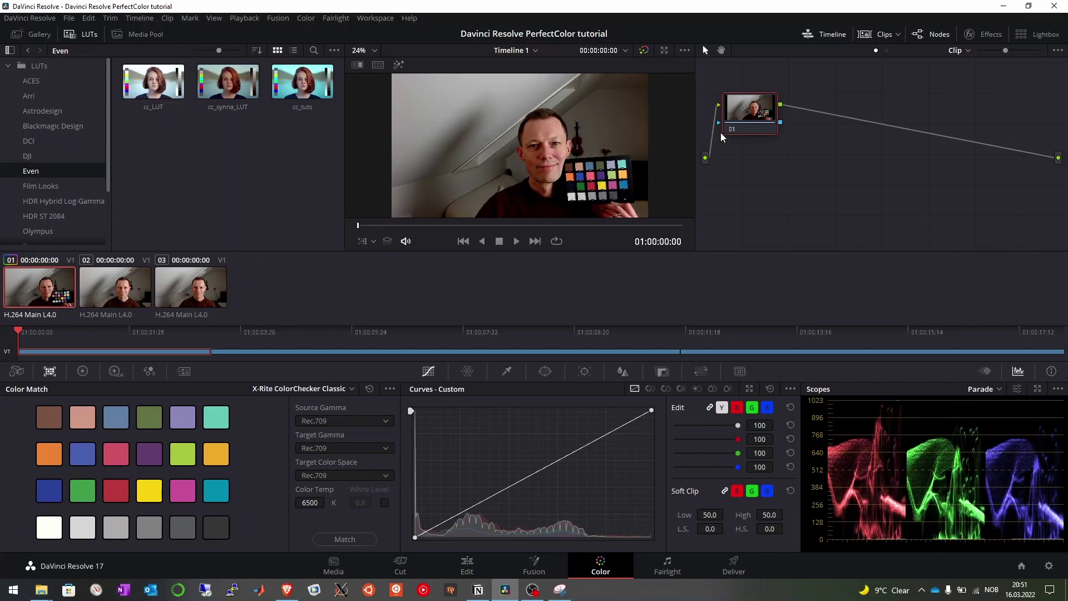
pyautogui.click(743, 119)
# Examine the lookup table options in the project's Color Management settings and leave them without saving
pyautogui.click(70, 18)
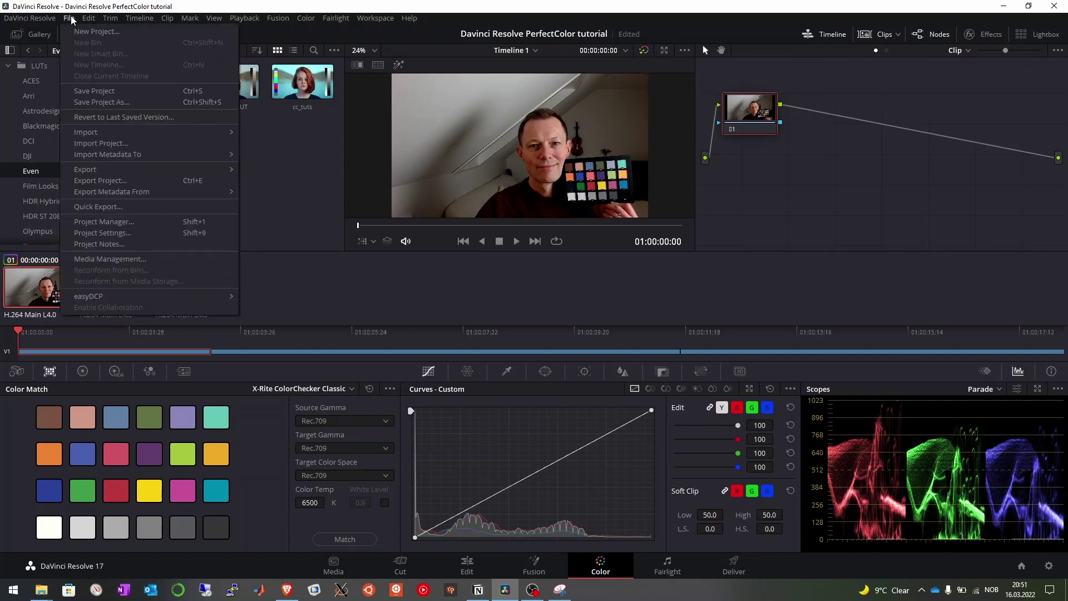
pyautogui.click(104, 234)
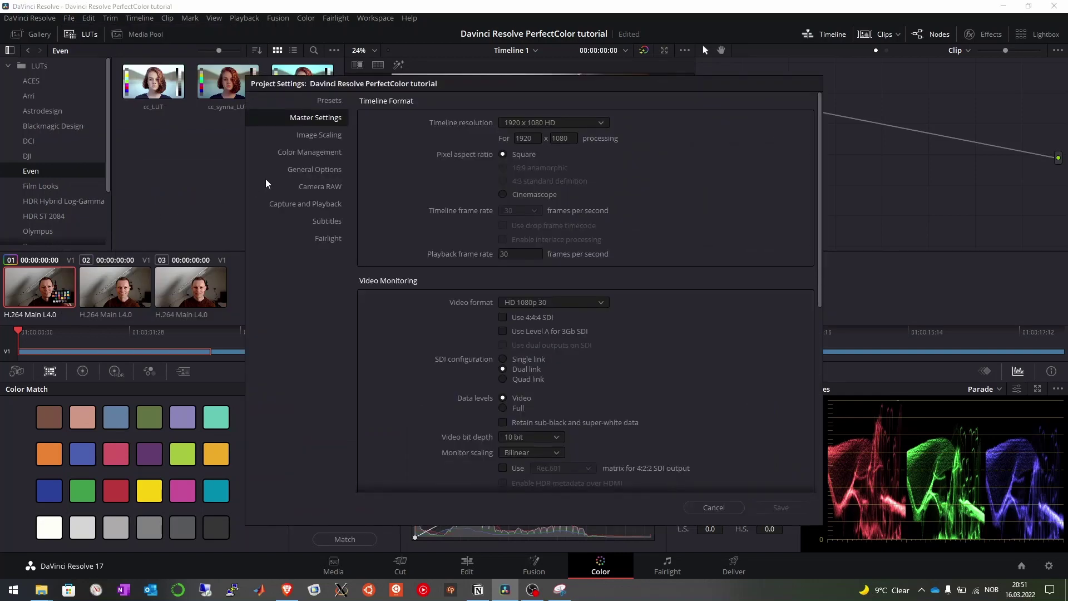
pyautogui.click(313, 154)
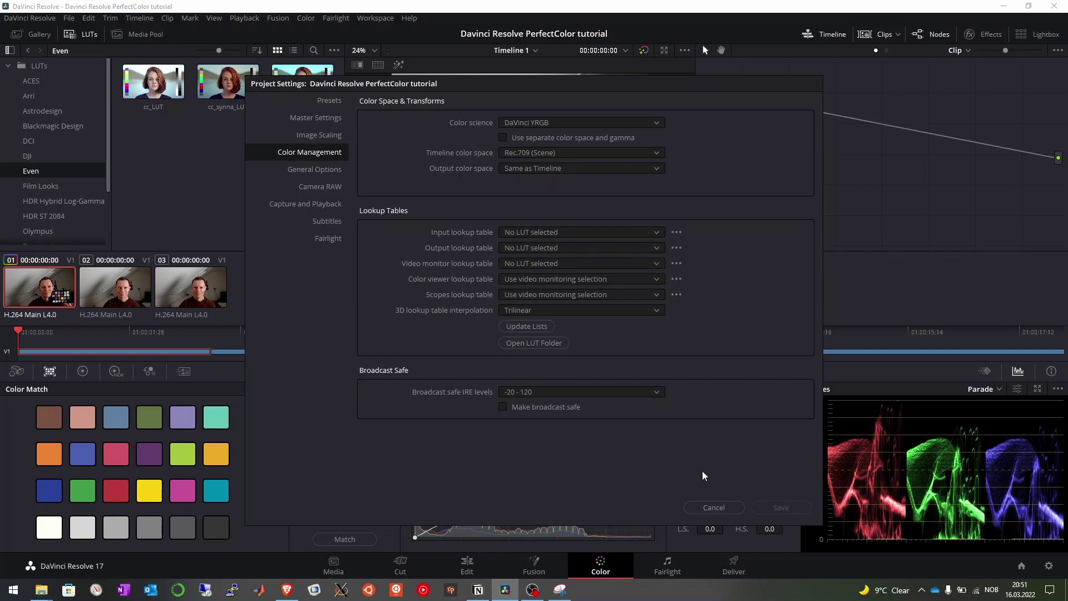
pyautogui.click(713, 507)
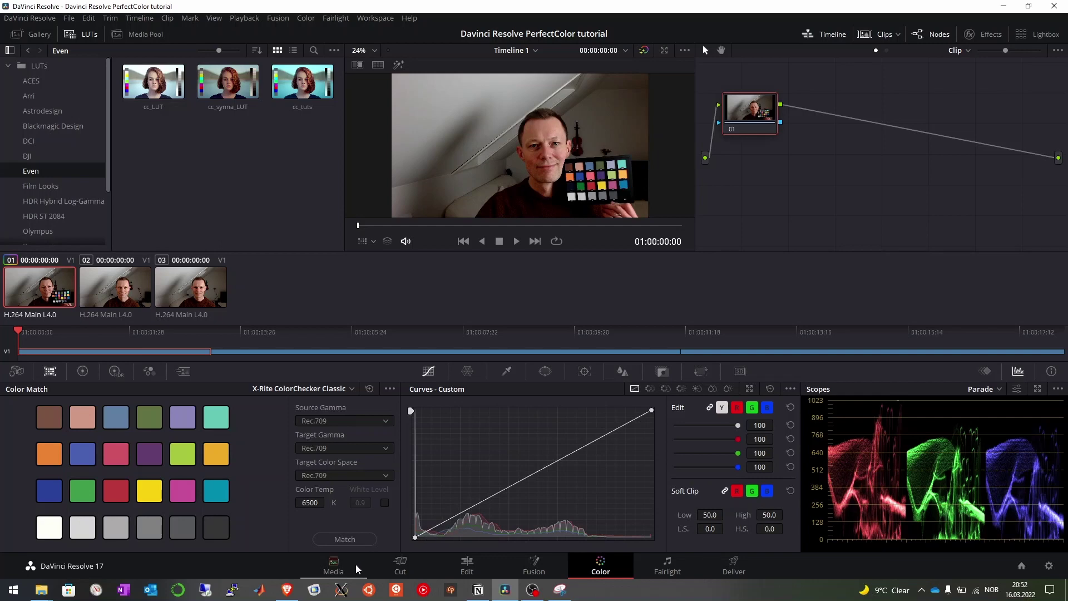
# On the Media page, examine the LUT choices for clip WIN_20220316_19_45_22_Pro.mp4 without applying one
pyautogui.click(332, 571)
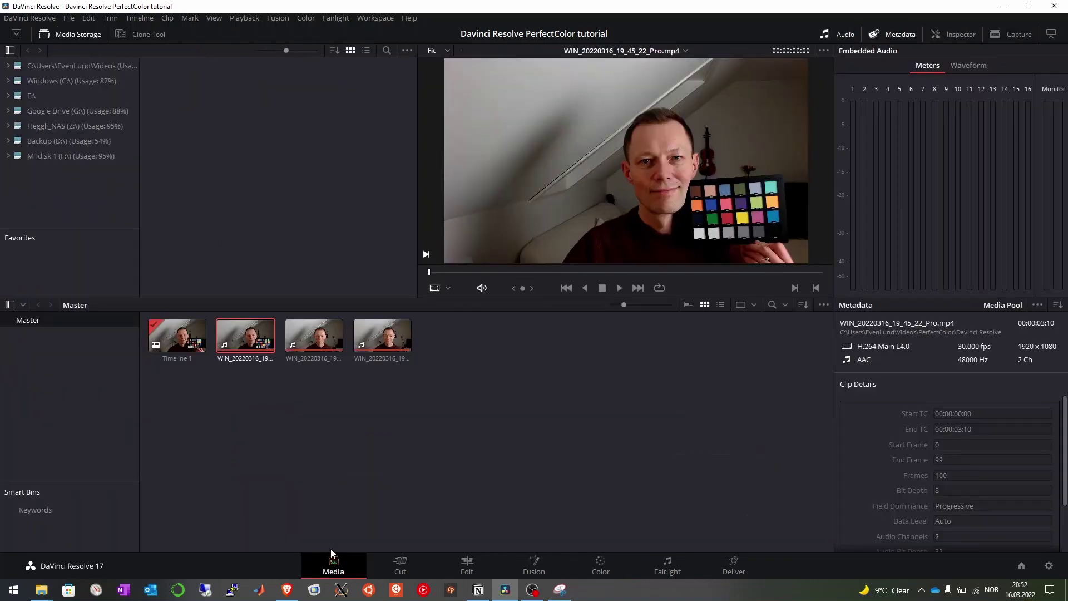
pyautogui.rightClick(244, 342)
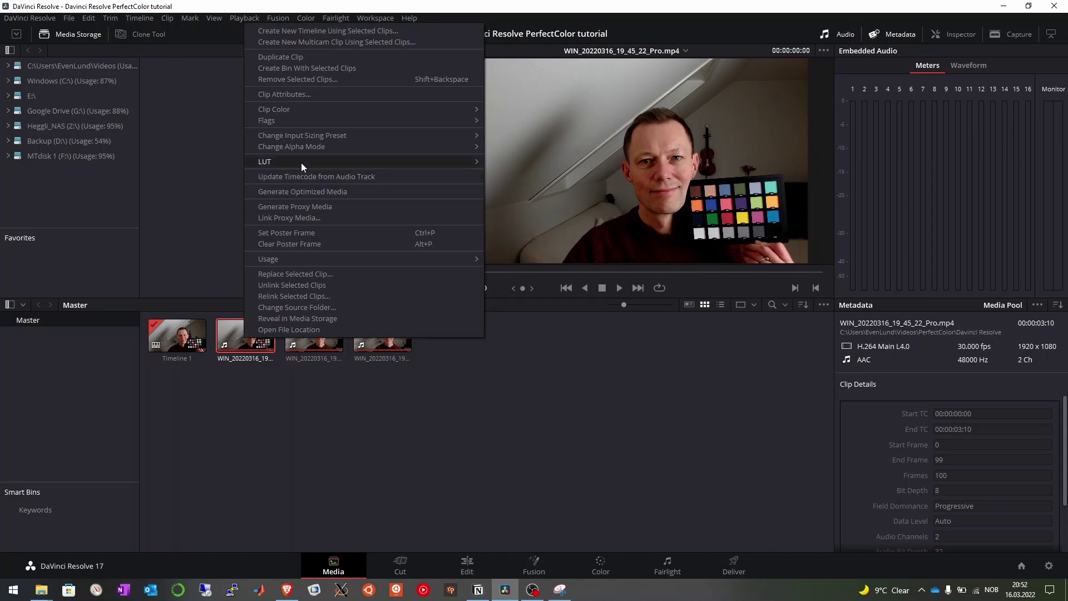
pyautogui.moveTo(301, 162)
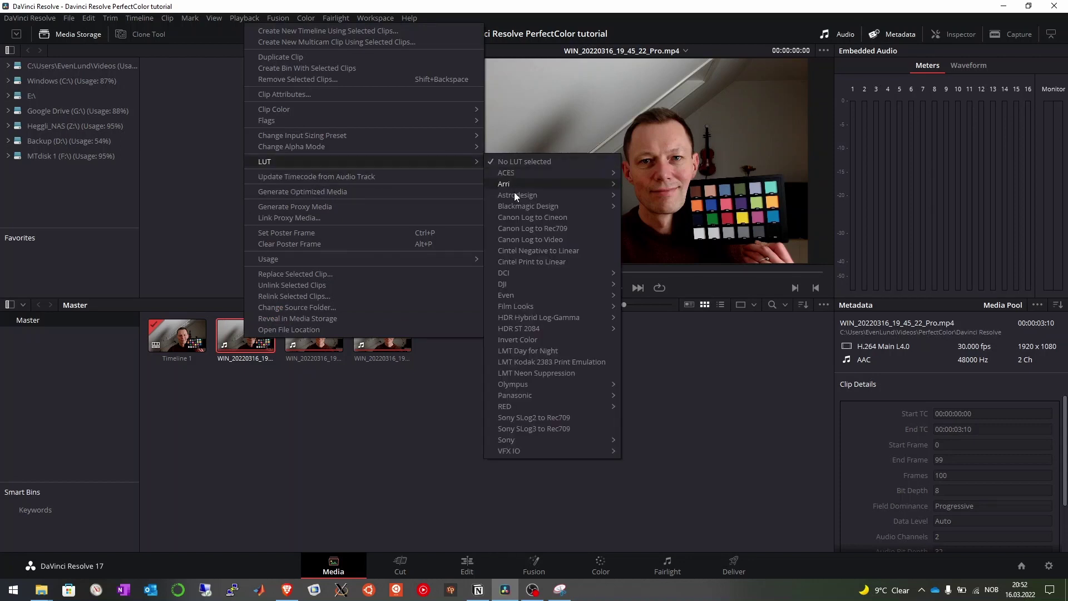
pyautogui.moveTo(523, 296)
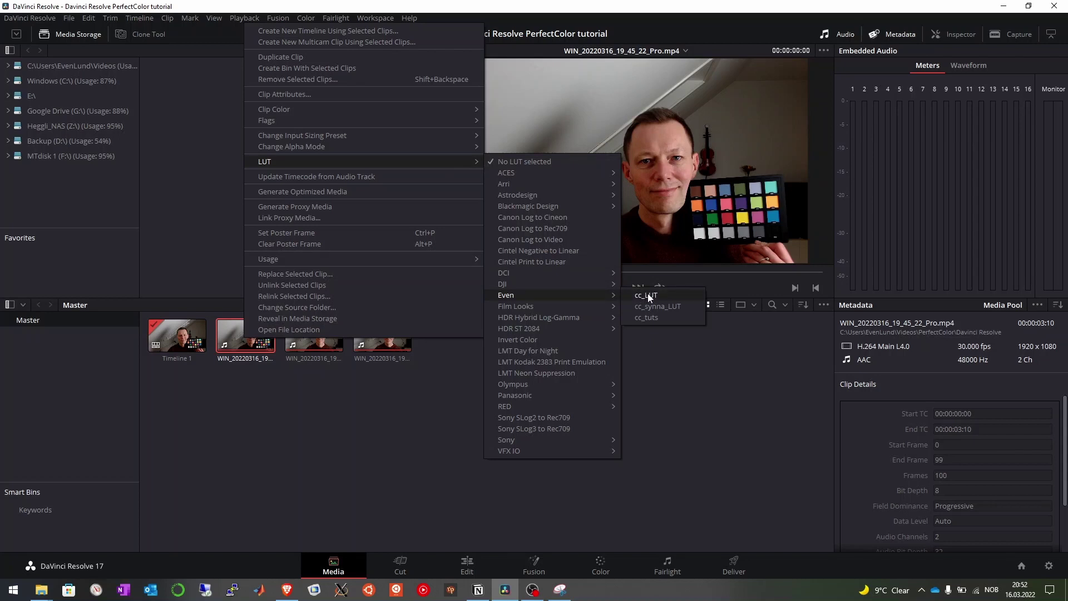
pyautogui.click(397, 479)
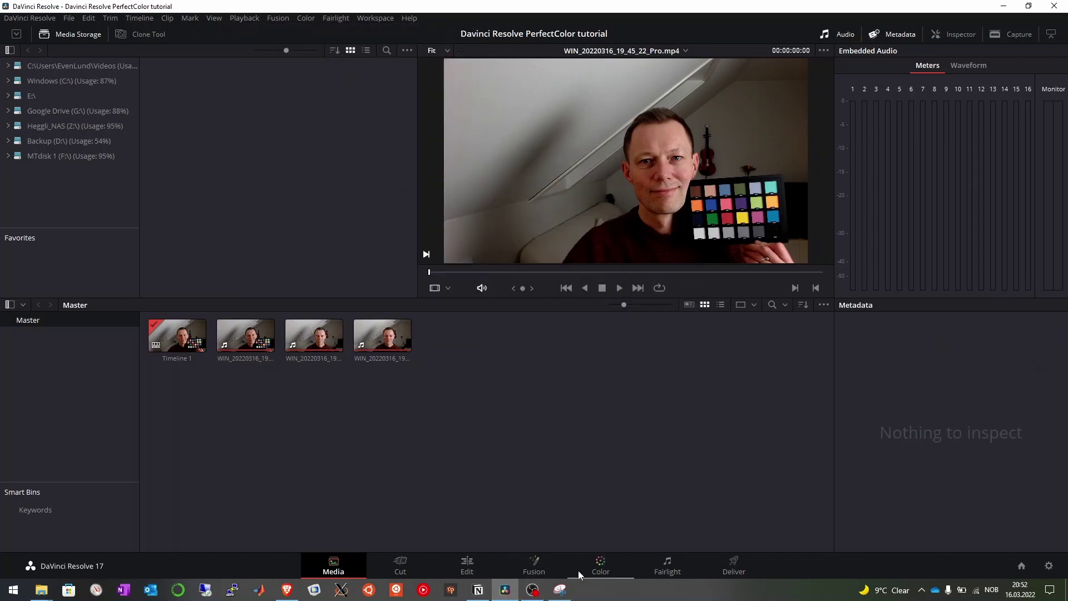
# Return to the Color page and examine the LUT choices for clip 01 without applying one
pyautogui.click(596, 573)
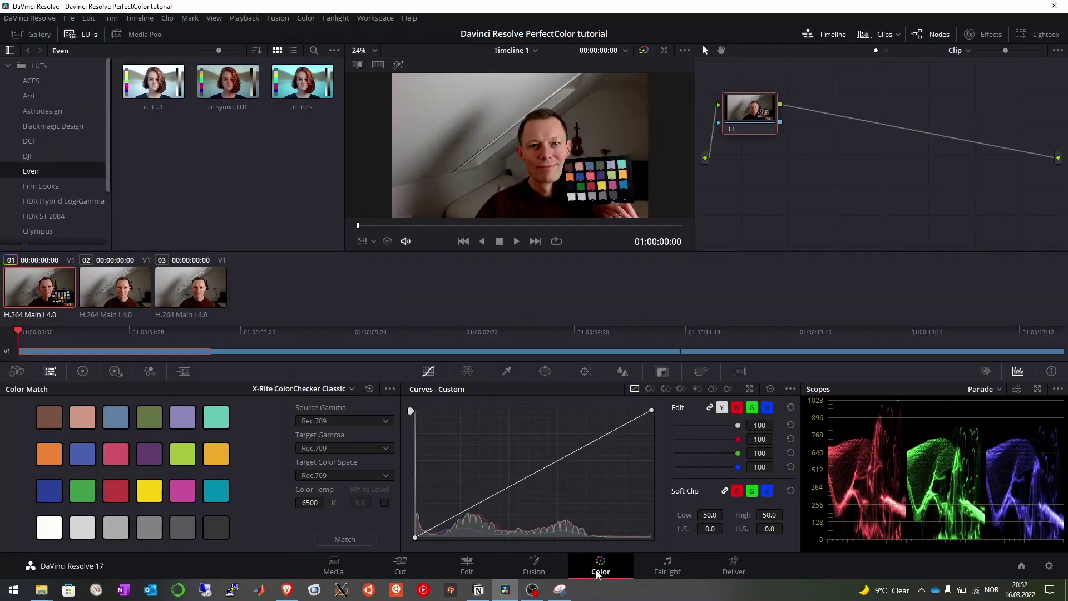
pyautogui.rightClick(44, 279)
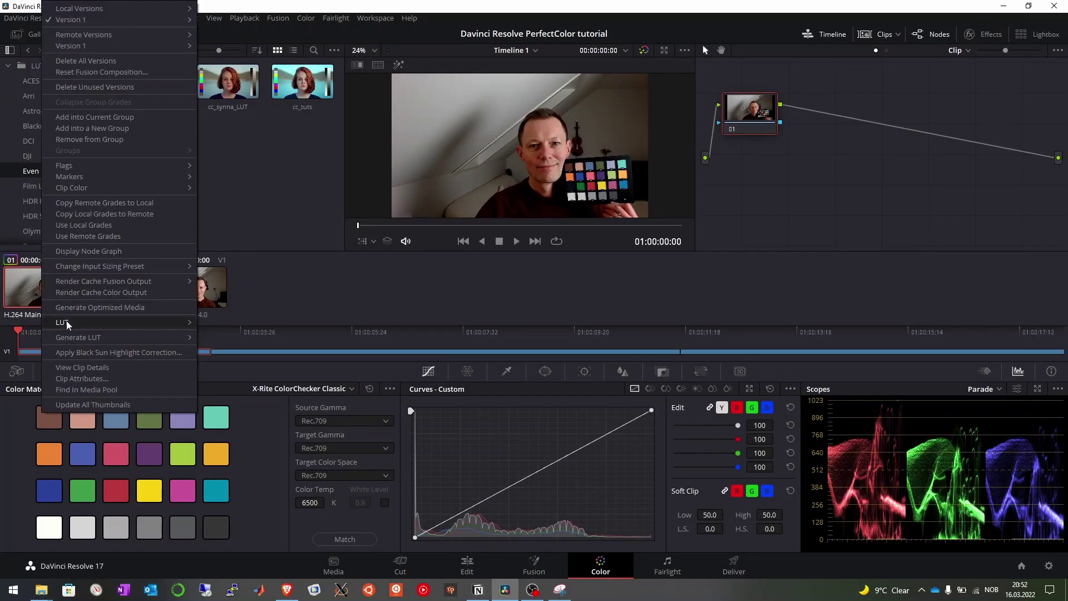
pyautogui.moveTo(66, 324)
pyautogui.moveTo(242, 436)
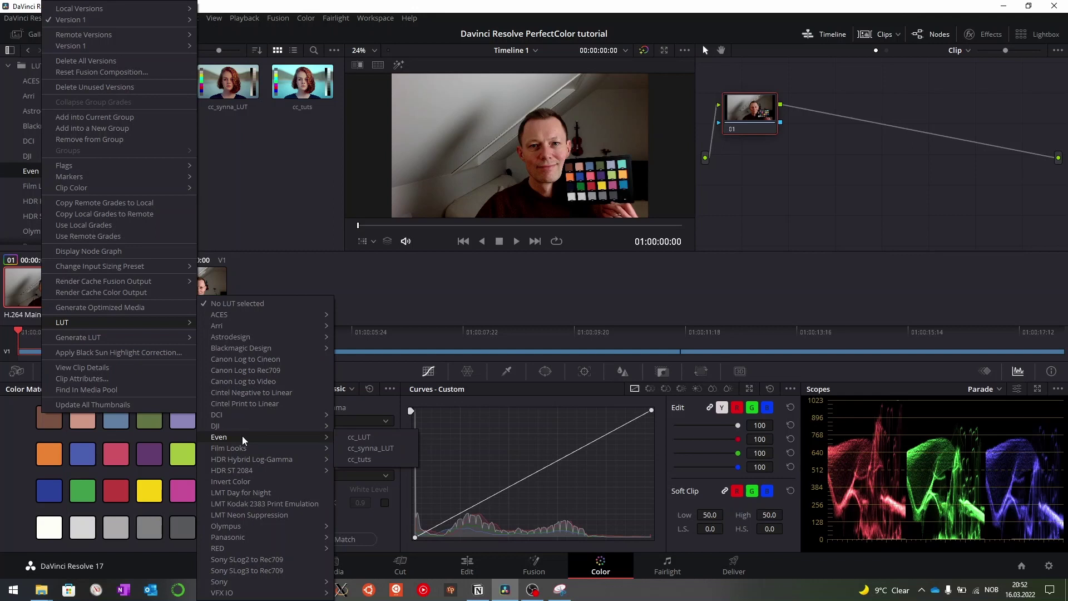
pyautogui.click(274, 201)
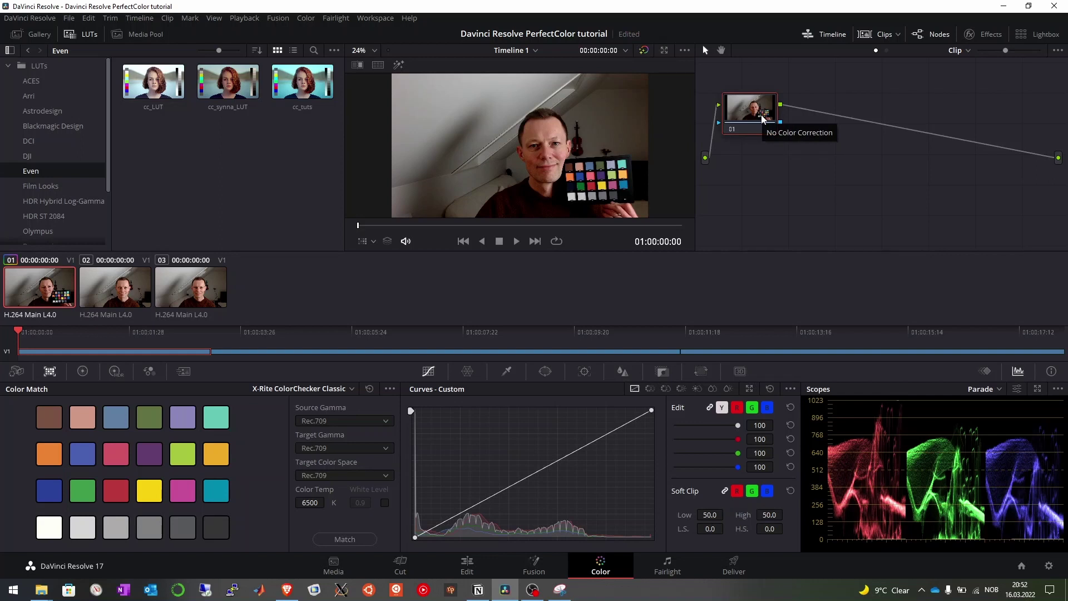
# Add a serial node after node 01 and apply cc_LUT to the new node
pyautogui.hotkey('alt', 's')
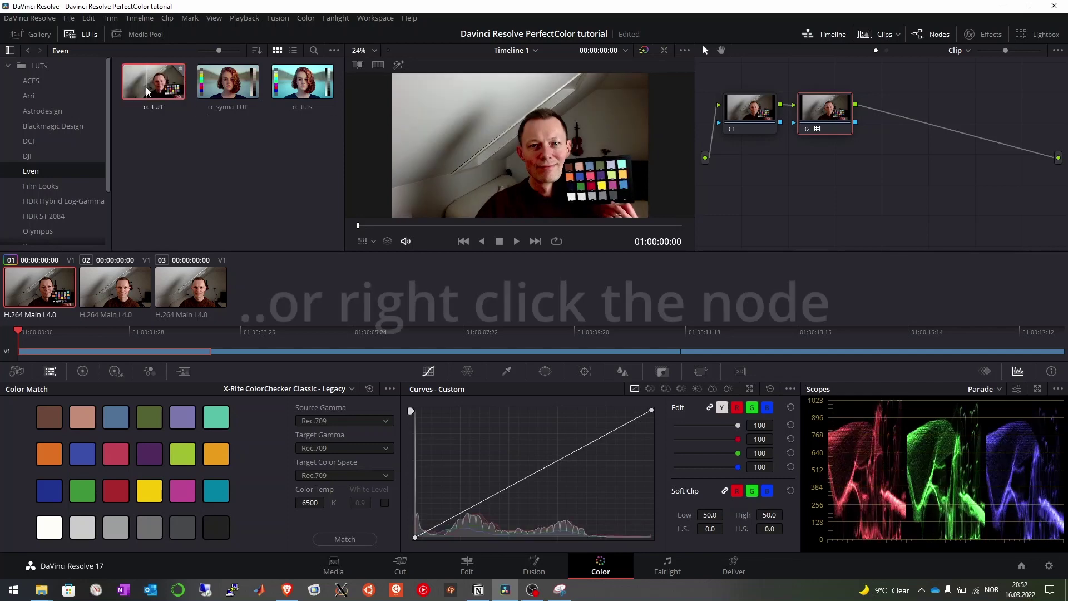
pyautogui.moveTo(146, 86); pyautogui.dragTo(848, 138)
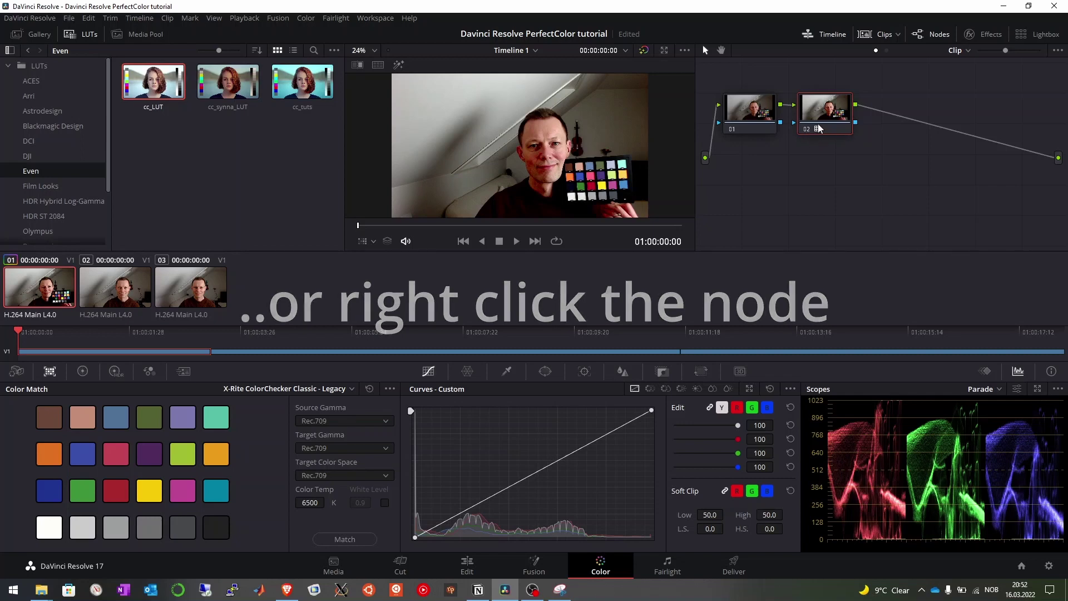
pyautogui.moveTo(818, 130)
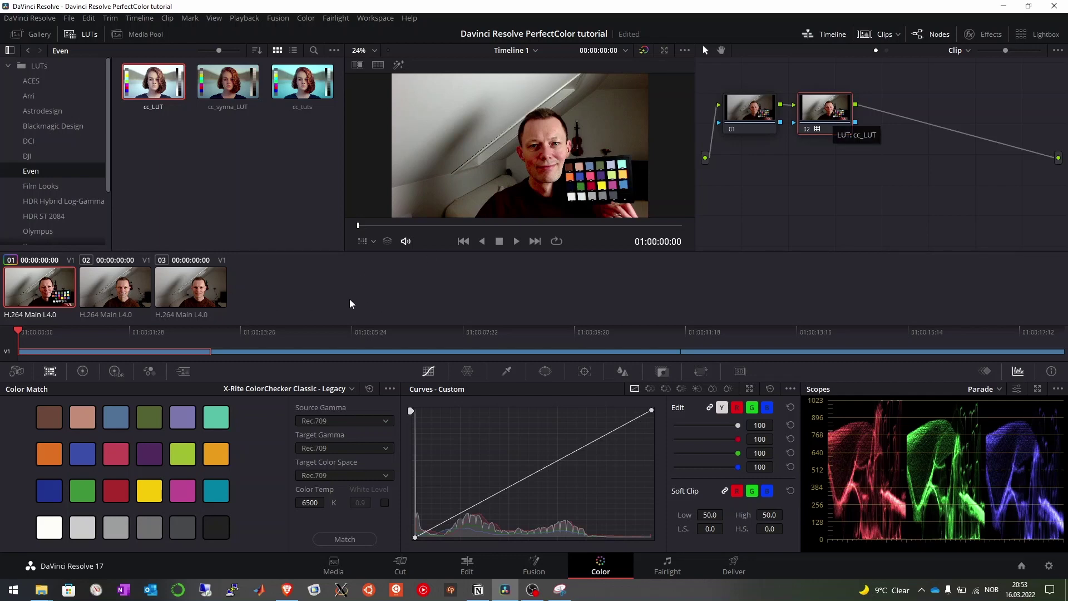
# Check the timeline clips on the Edit page, return to the Color page and view clip 02
pyautogui.click(462, 567)
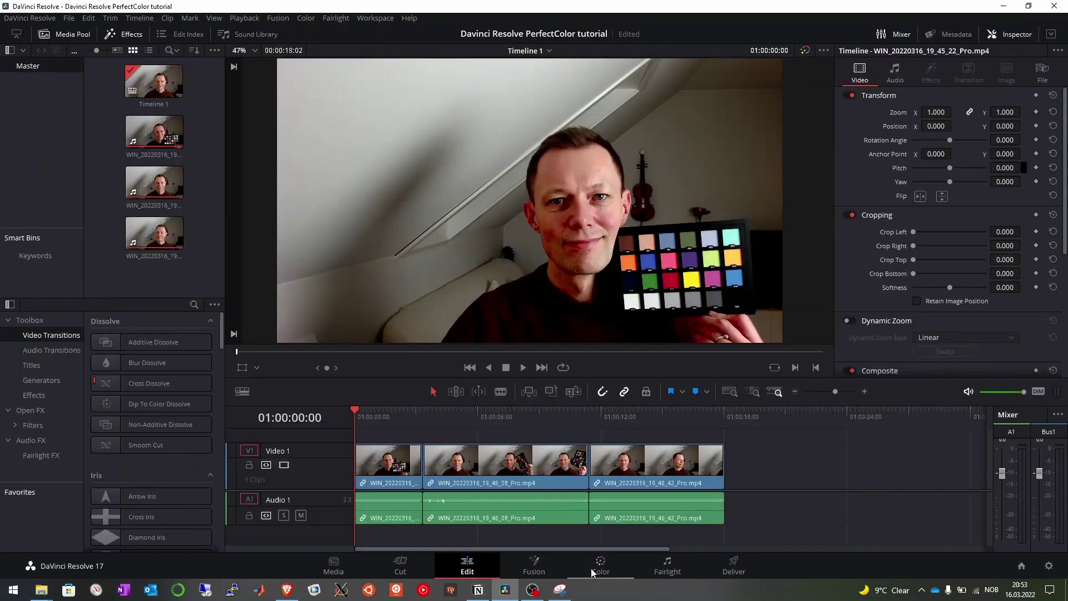
pyautogui.click(593, 567)
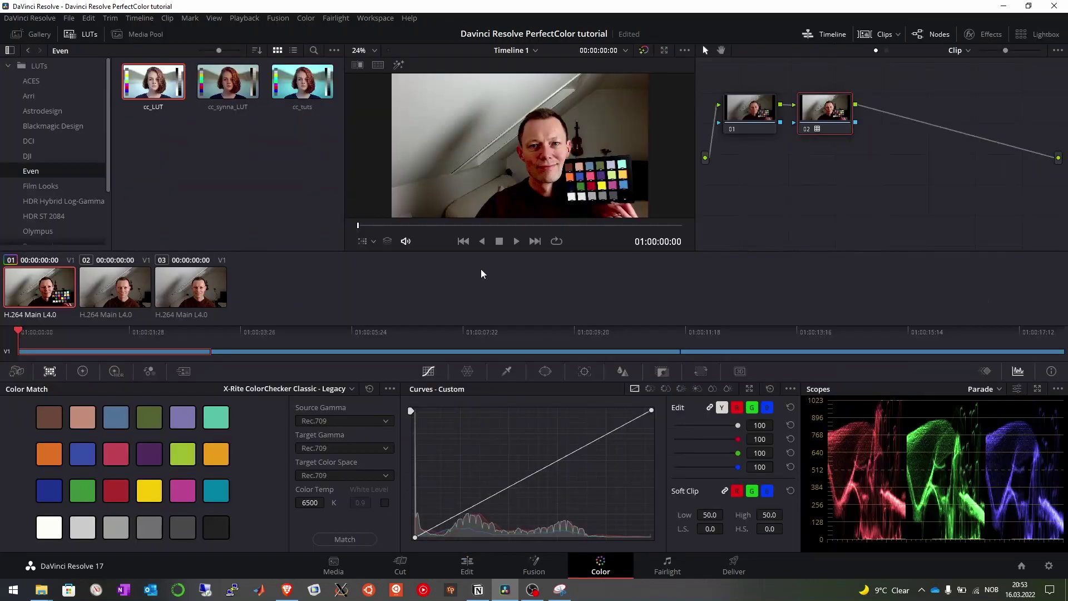
pyautogui.press('Down')
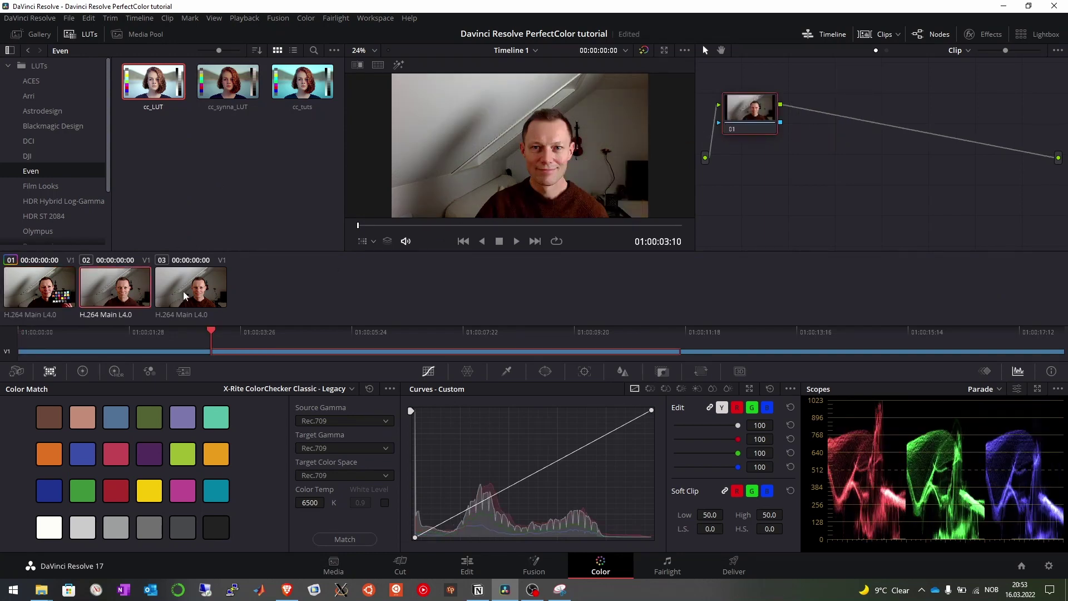
# Copy the grade of clip 01, including its cc_LUT node, to clips 02 and 03
pyautogui.click(55, 290)
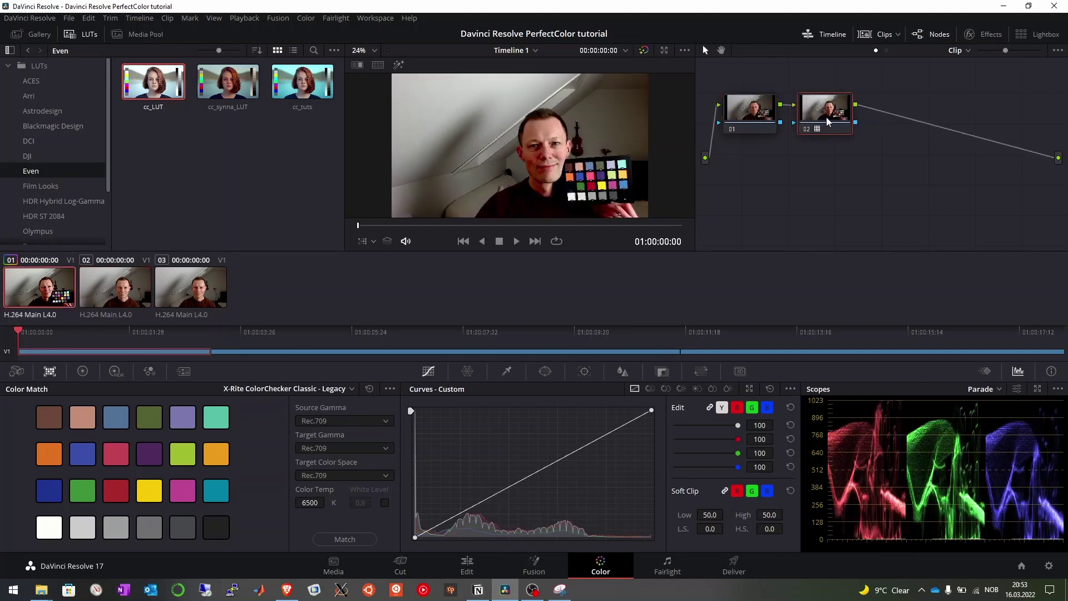
pyautogui.click(135, 297)
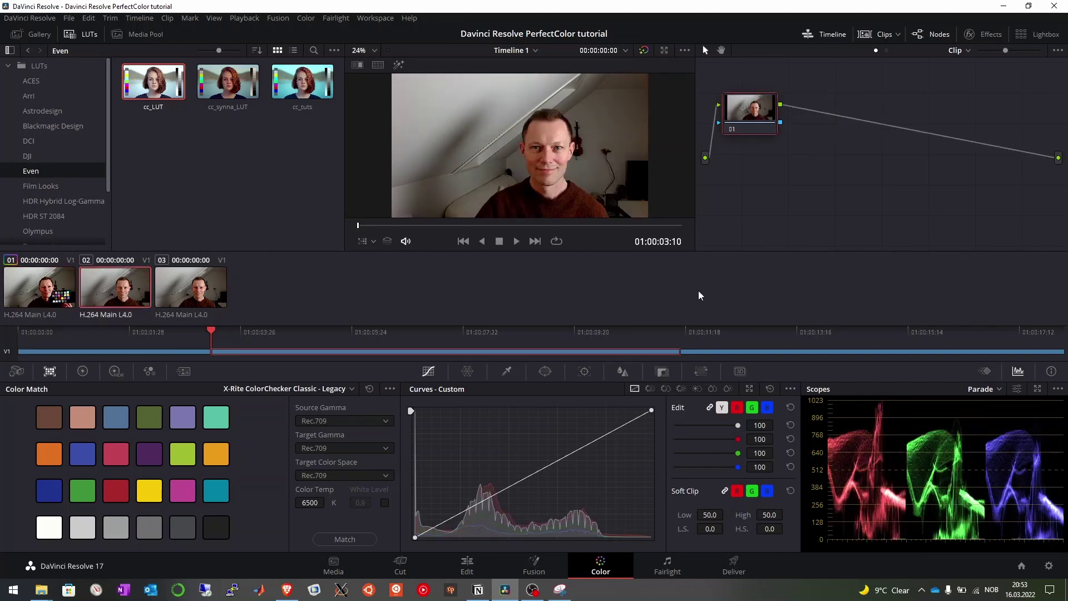
pyautogui.click(201, 288)
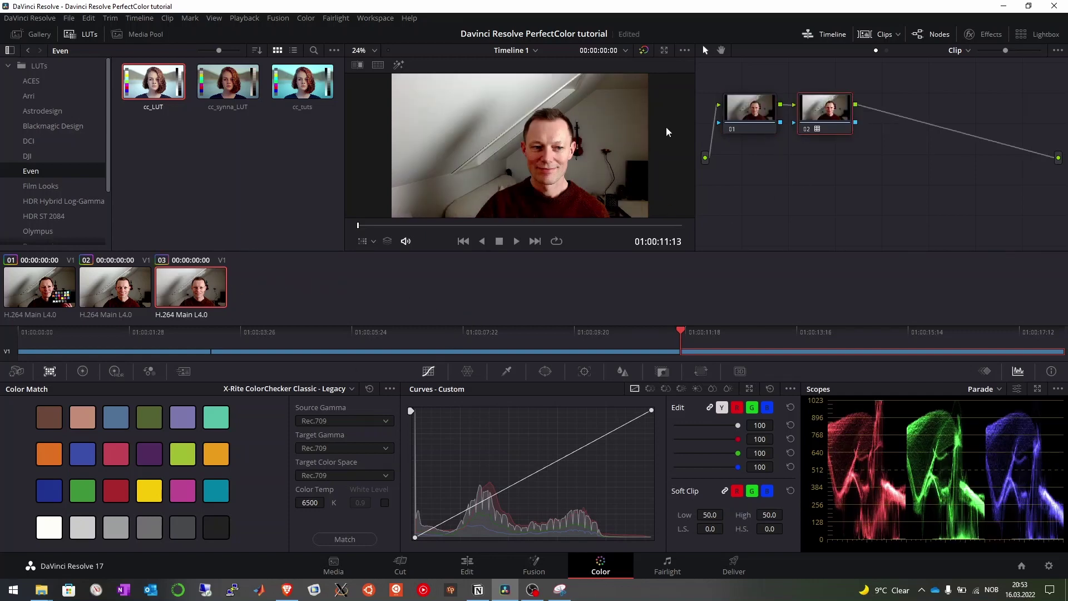
# Compare the corrected look of clips 01, 02 and 03, and play the timeline from its start
pyautogui.click(39, 293)
pyautogui.click(122, 296)
pyautogui.click(186, 289)
pyautogui.click(92, 294)
pyautogui.click(45, 295)
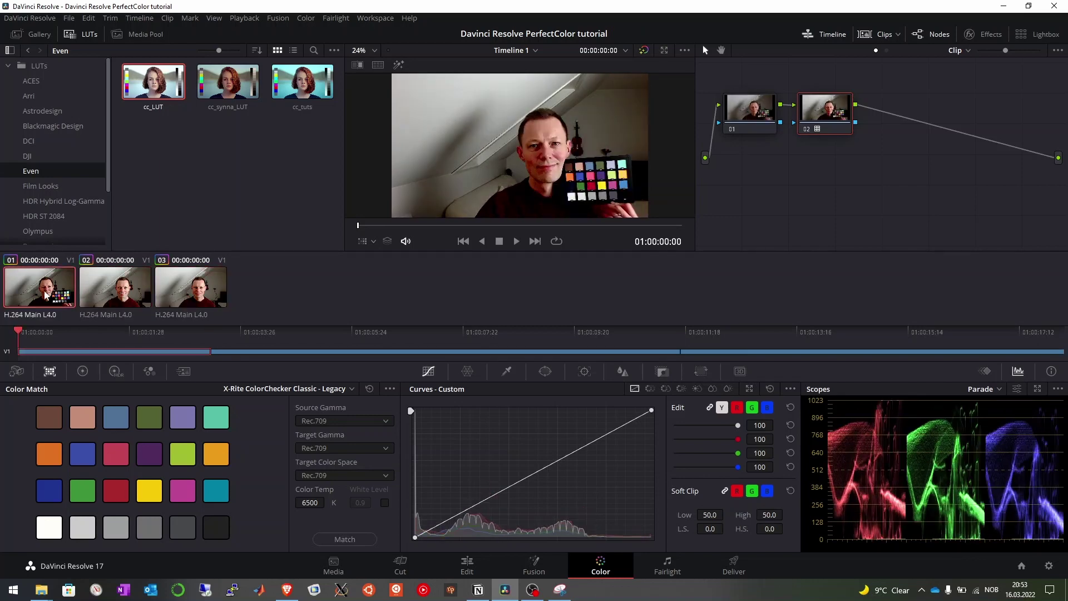
pyautogui.click(142, 291)
pyautogui.click(191, 288)
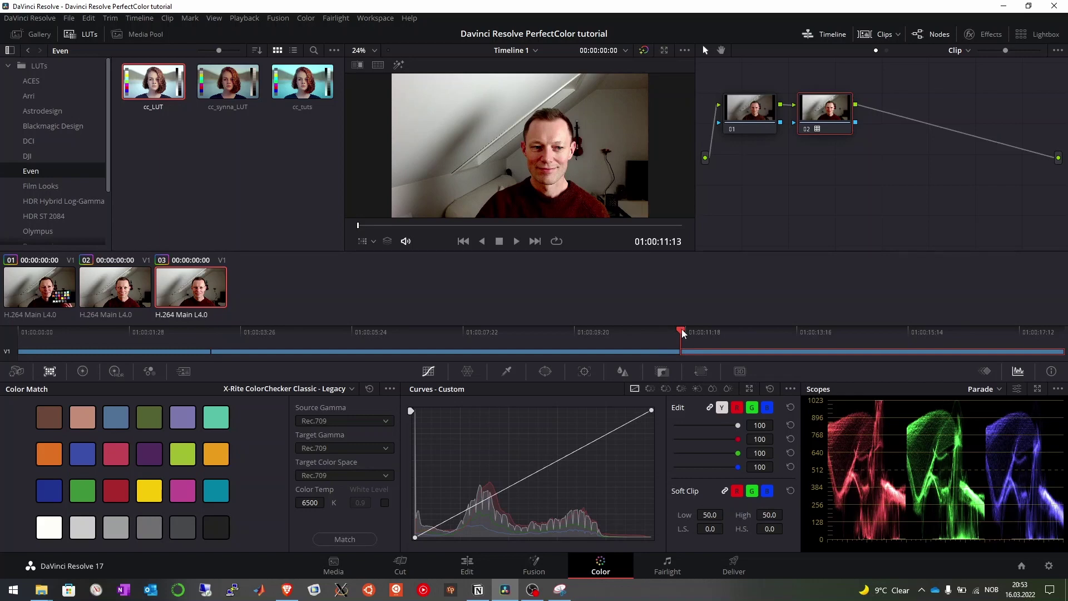
pyautogui.moveTo(682, 331); pyautogui.dragTo(15, 349)
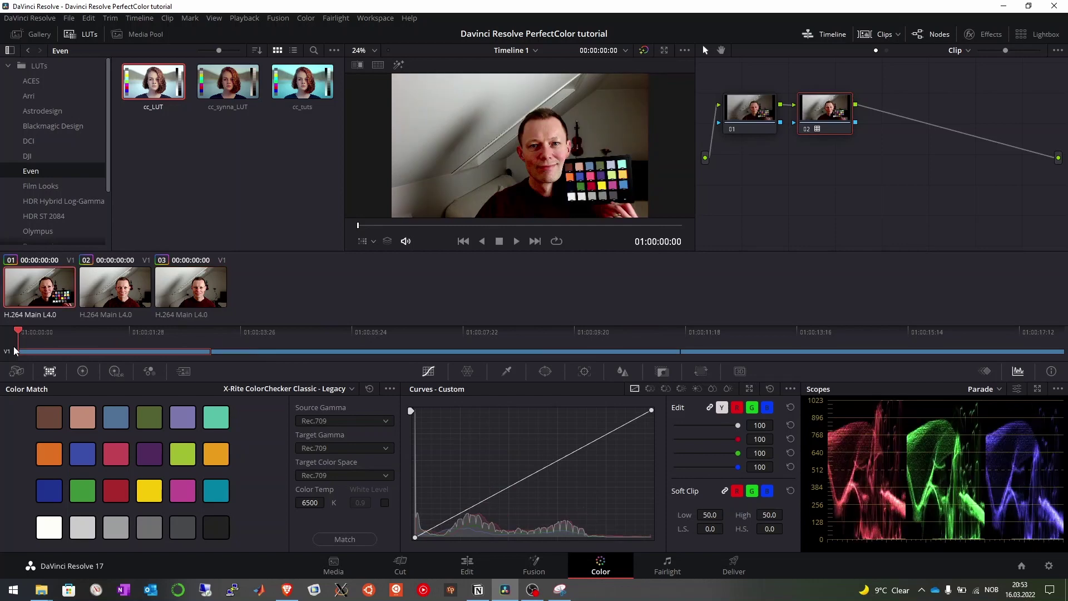
pyautogui.press('space')
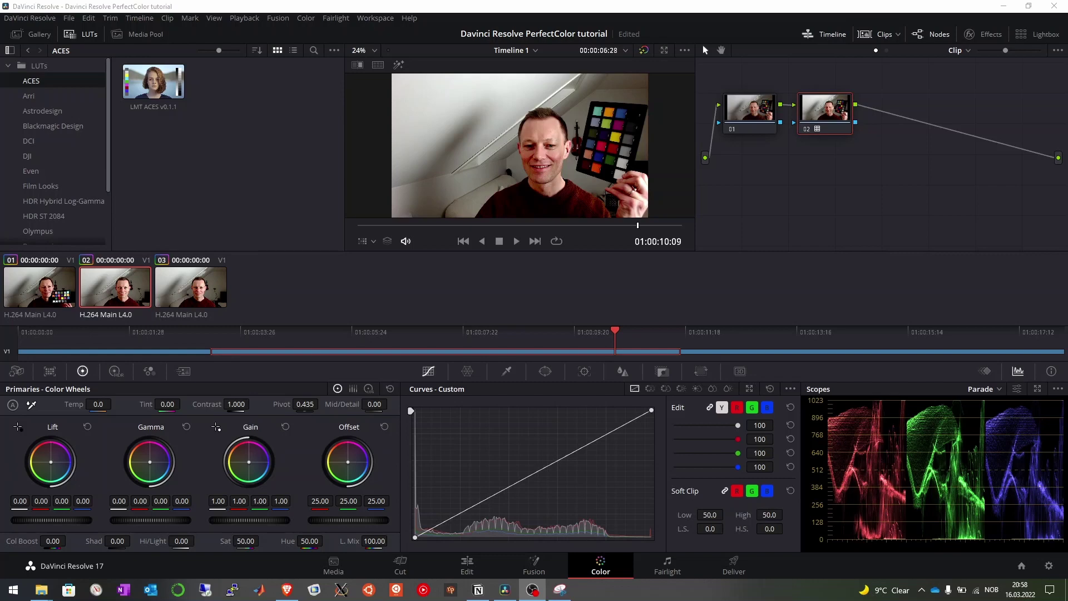
# Add a serial node after the cc_LUT node on clip 02, and set its Lift to 0.04 and Gain to 0.93 at 01:00:07:15
pyautogui.click(824, 129)
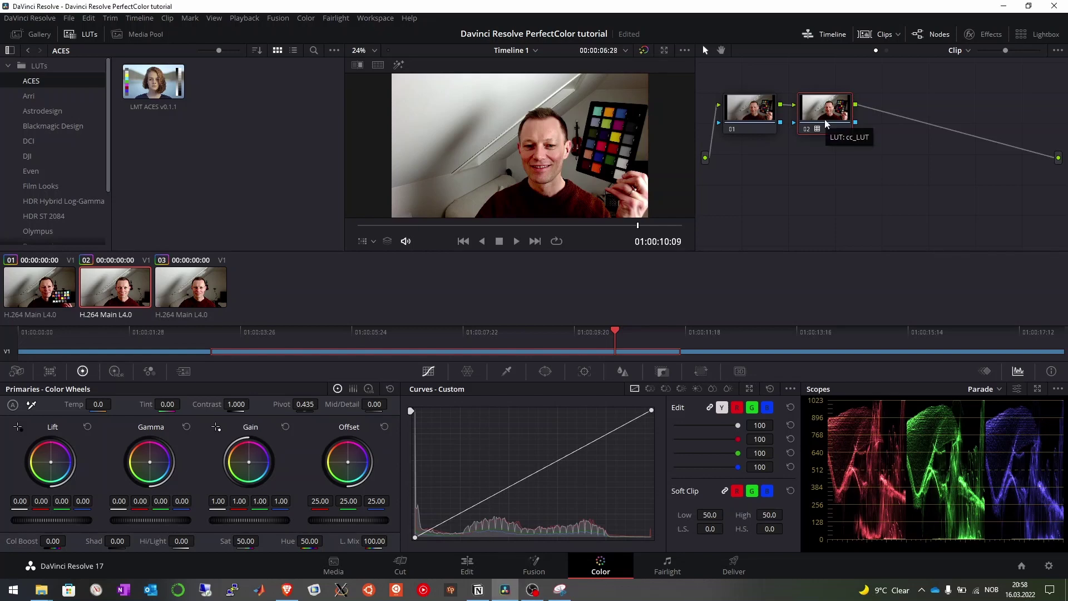
pyautogui.hotkey('alt', 's')
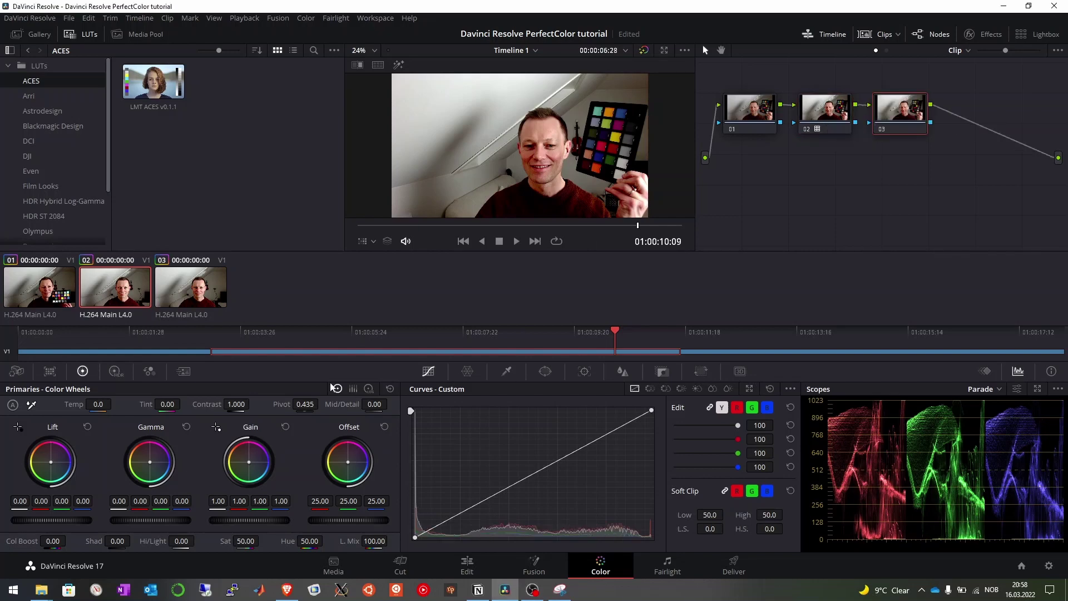
pyautogui.moveTo(609, 334); pyautogui.dragTo(451, 340)
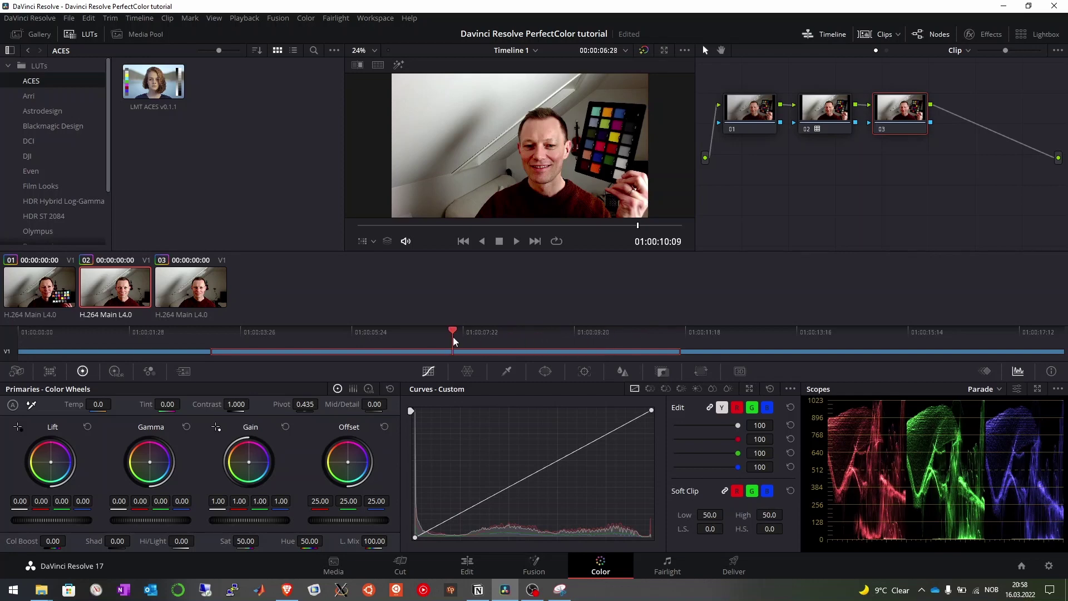
pyautogui.moveTo(53, 523)
pyautogui.mouseDown()
pyautogui.moveTo(69, 523)
pyautogui.moveTo(59, 523)
pyautogui.mouseUp()
pyautogui.moveTo(267, 523); pyautogui.dragTo(254, 523)
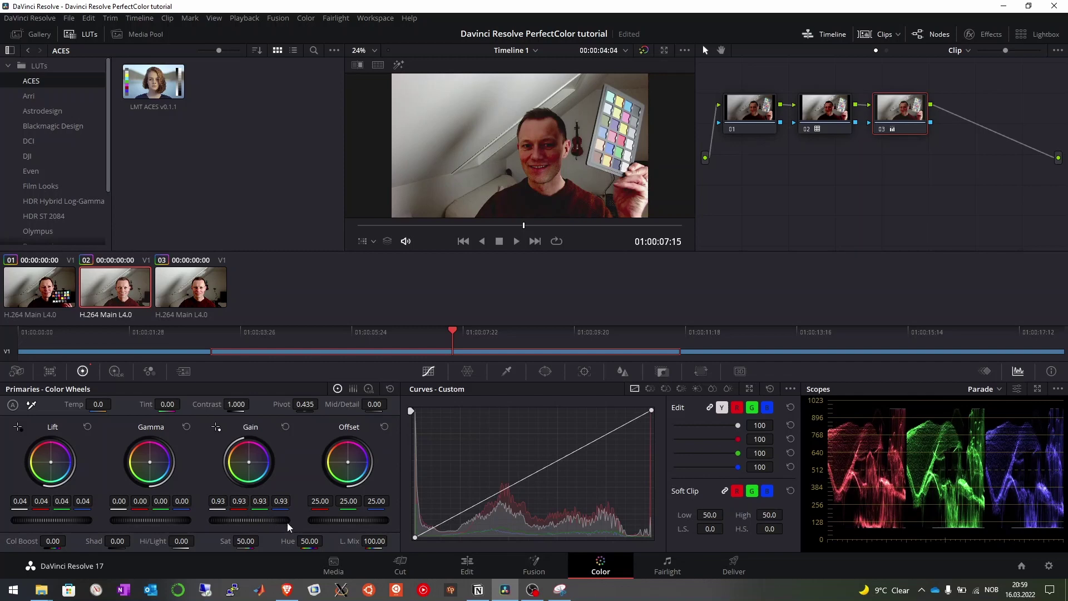